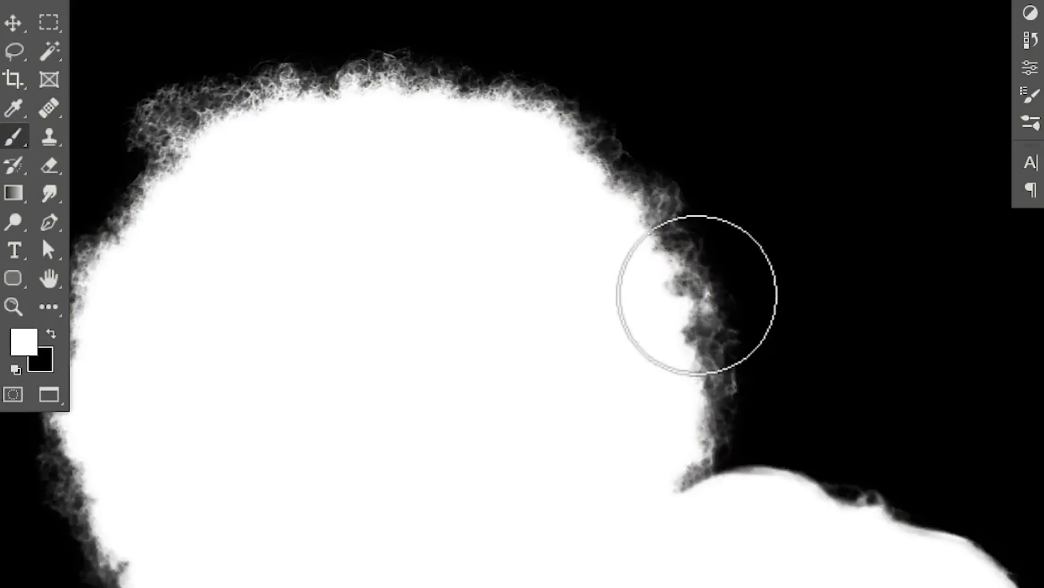
# Paint white over the grey hair edges in the preview mask to brighten them.
pyautogui.moveTo(729, 338)
pyautogui.mouseDown()
pyautogui.moveTo(673, 168)
pyautogui.moveTo(488, 40)
pyautogui.mouseUp()
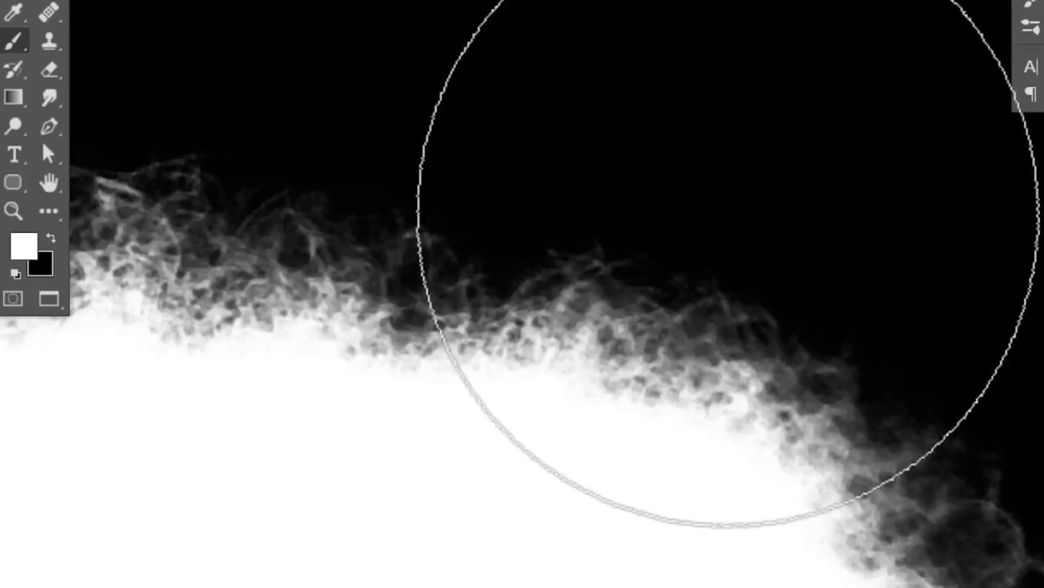
pyautogui.moveTo(729, 216)
pyautogui.mouseDown()
pyautogui.moveTo(767, 256)
pyautogui.moveTo(380, 149)
pyautogui.moveTo(121, 154)
pyautogui.mouseUp()
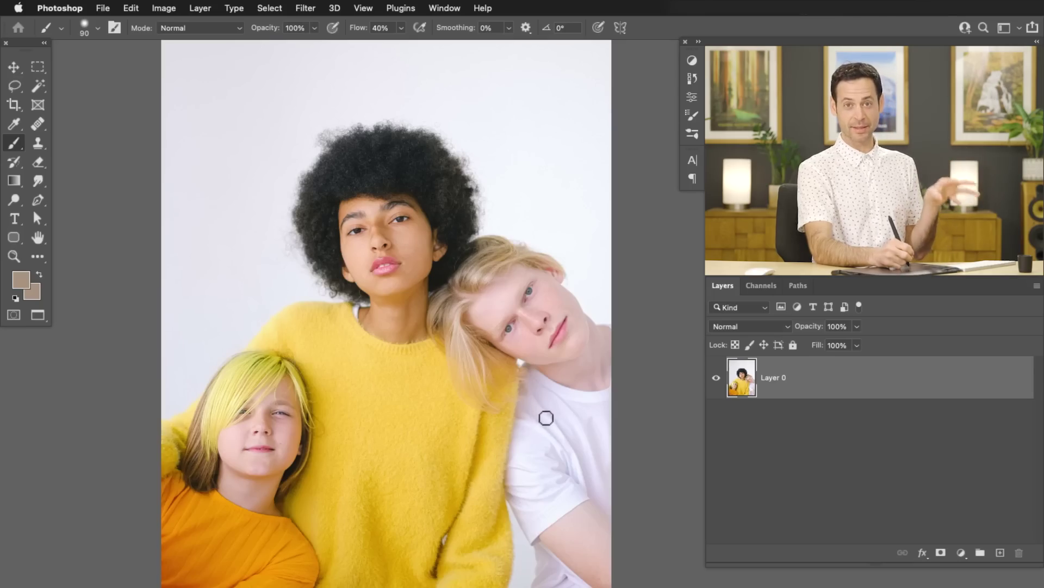
# Auto-select the three people with Select > Subject and mask out the background.
pyautogui.click(270, 9)
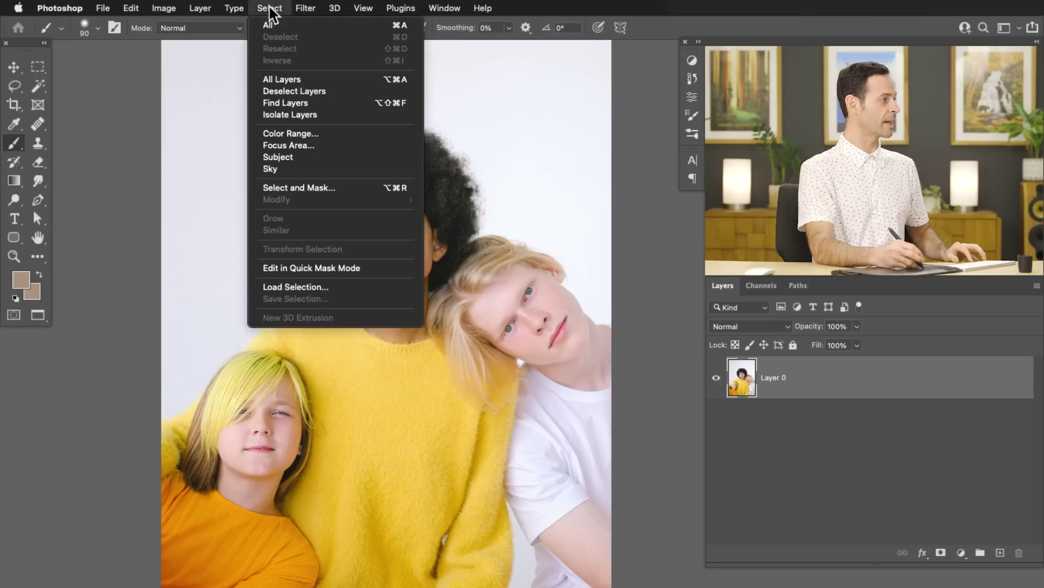
pyautogui.click(290, 157)
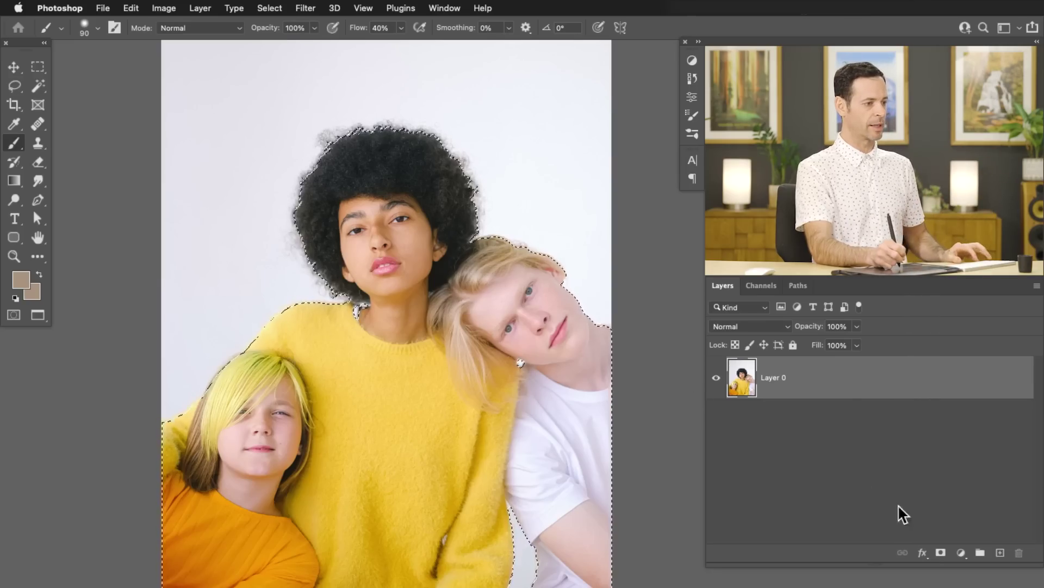
pyautogui.click(941, 553)
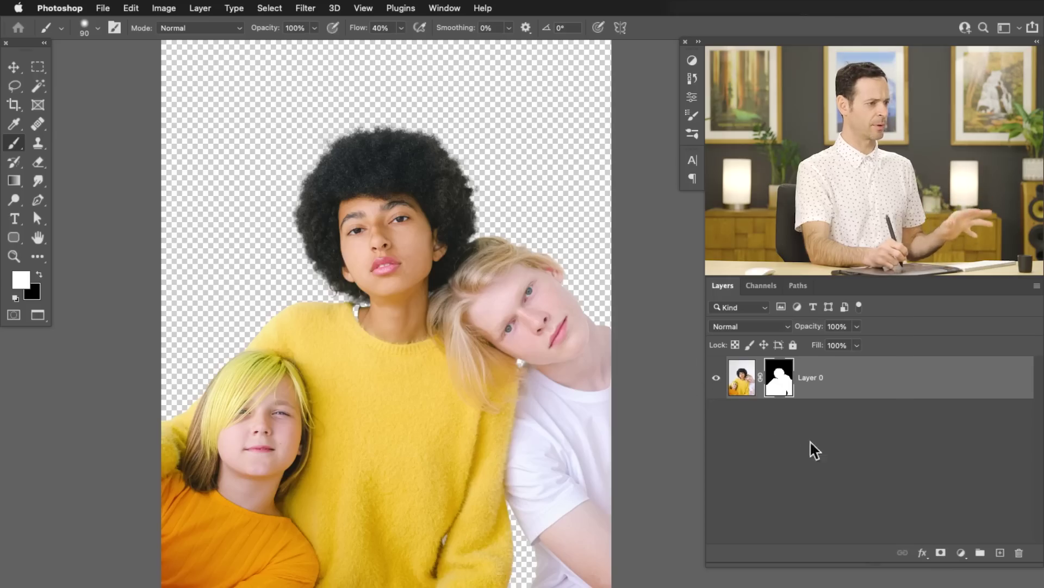
# Add a pure white Solid Color fill layer and move it beneath the photo layer.
pyautogui.click(962, 552)
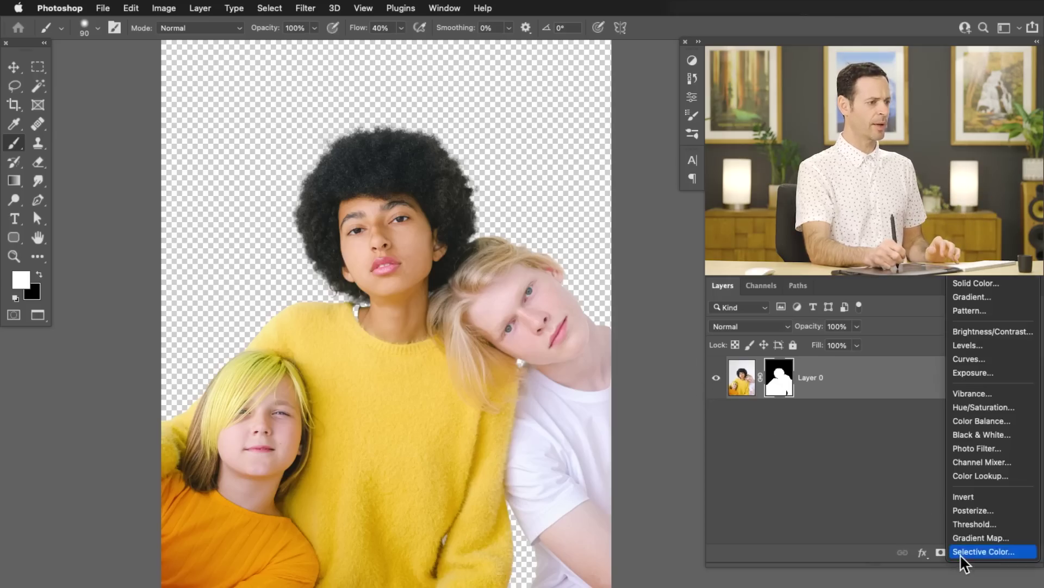
pyautogui.click(965, 283)
pyautogui.moveTo(211, 446); pyautogui.dragTo(138, 376)
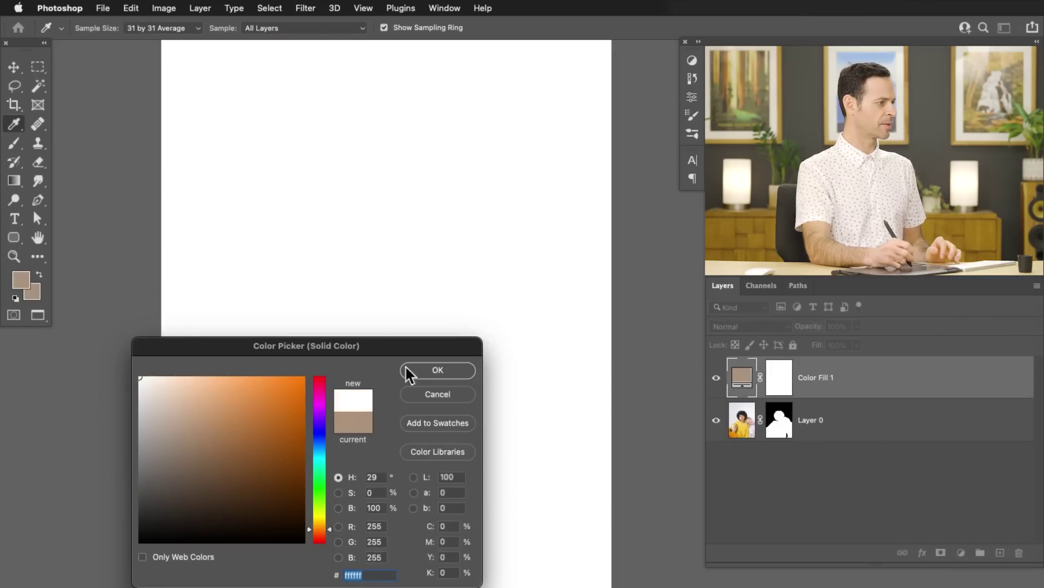
pyautogui.click(465, 373)
pyautogui.moveTo(792, 388); pyautogui.dragTo(851, 448)
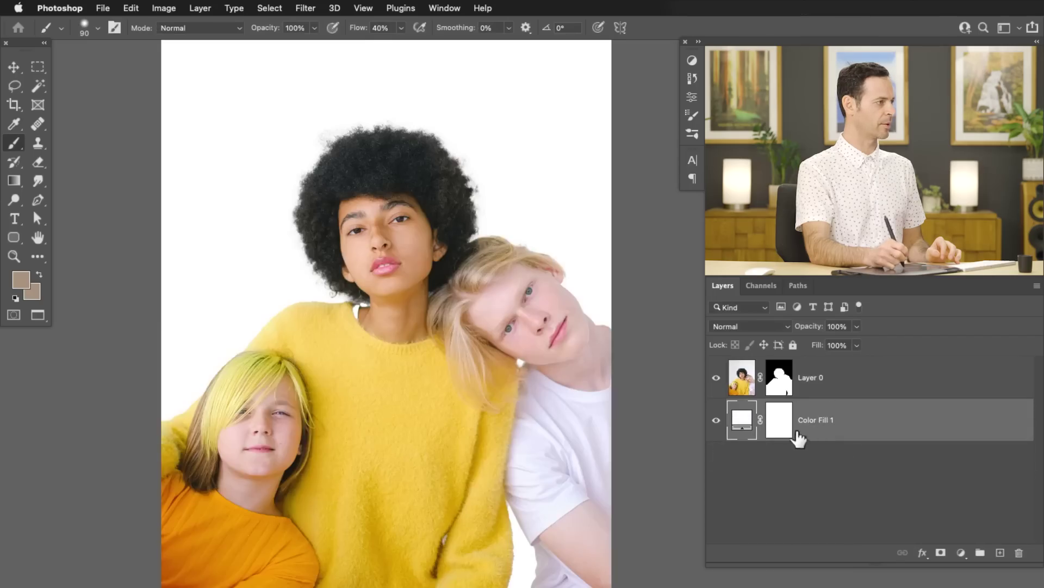
# Zoom in on the woman's hair and toggle Layer 0's mask to compare edges, leaving it off.
pyautogui.moveTo(443, 163); pyautogui.dragTo(464, 354)
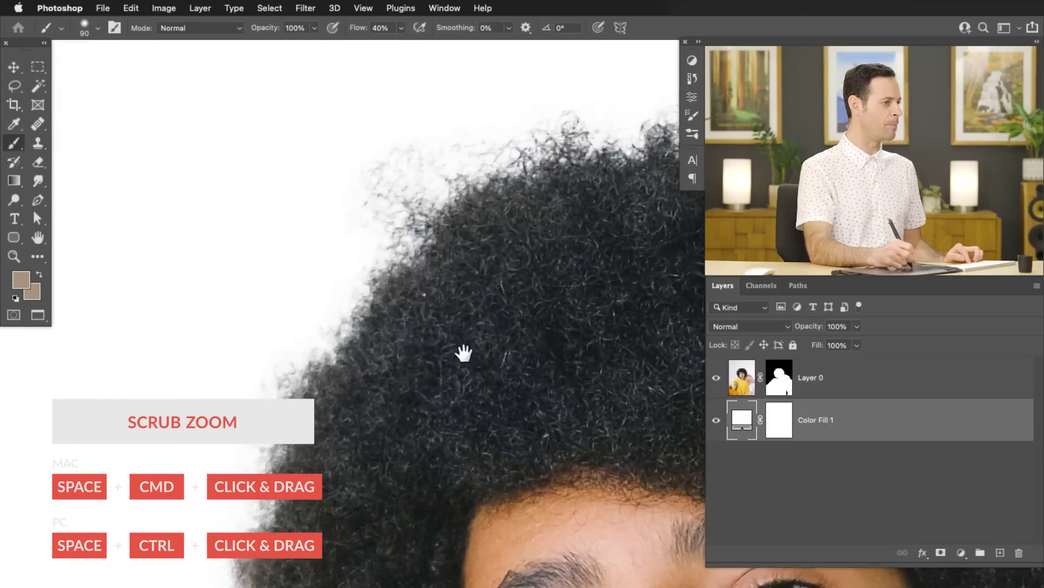
pyautogui.keyDown('shift'); pyautogui.click(782, 383); pyautogui.keyUp('shift')
pyautogui.keyDown('shift'); pyautogui.click(780, 382); pyautogui.keyUp('shift')
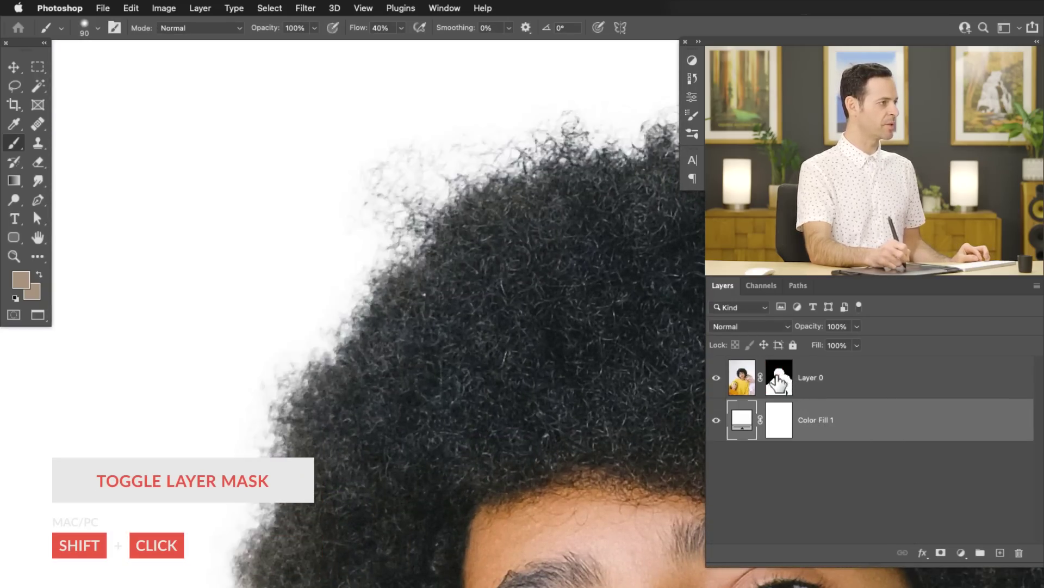
pyautogui.keyDown('shift'); pyautogui.click(781, 383); pyautogui.keyUp('shift')
pyautogui.keyDown('shift'); pyautogui.click(781, 382); pyautogui.keyUp('shift')
pyautogui.keyDown('shift'); pyautogui.click(781, 382); pyautogui.keyUp('shift')
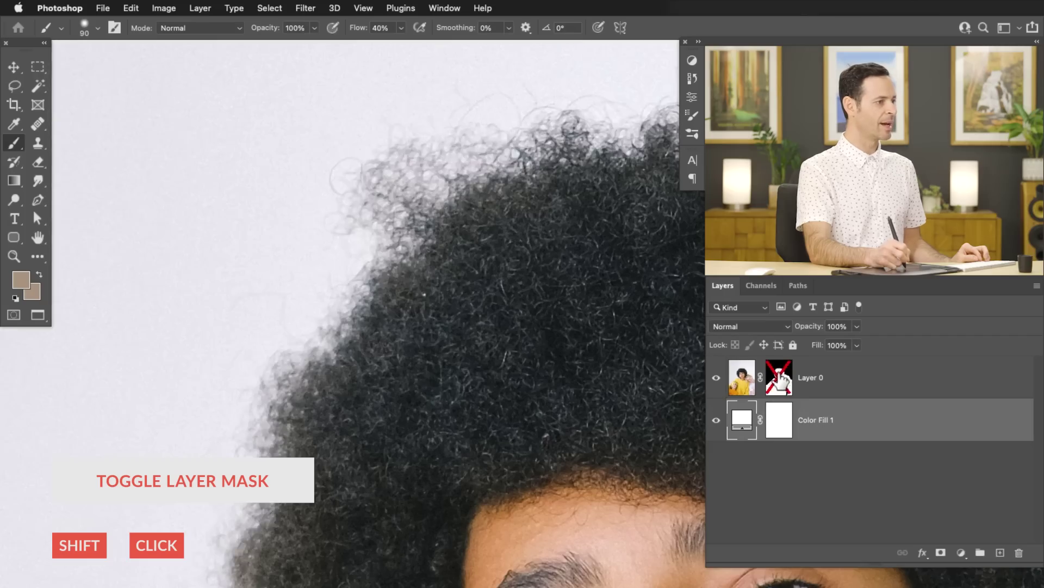
pyautogui.keyDown('shift'); pyautogui.click(782, 382); pyautogui.keyUp('shift')
pyautogui.keyDown('shift'); pyautogui.click(782, 383); pyautogui.keyUp('shift')
pyautogui.keyDown('shift'); pyautogui.click(781, 383); pyautogui.keyUp('shift')
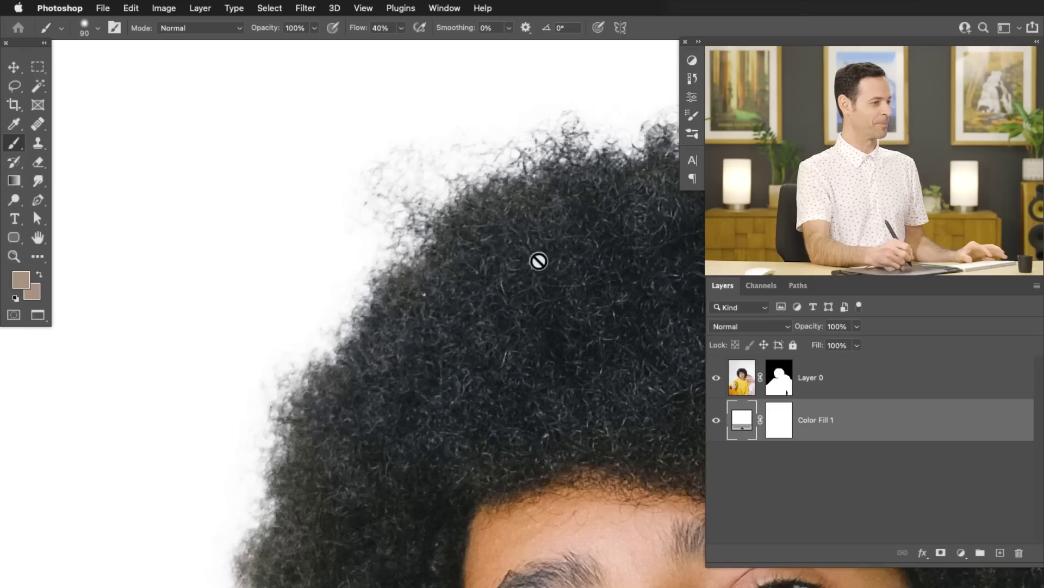
pyautogui.moveTo(539, 261); pyautogui.dragTo(500, 400)
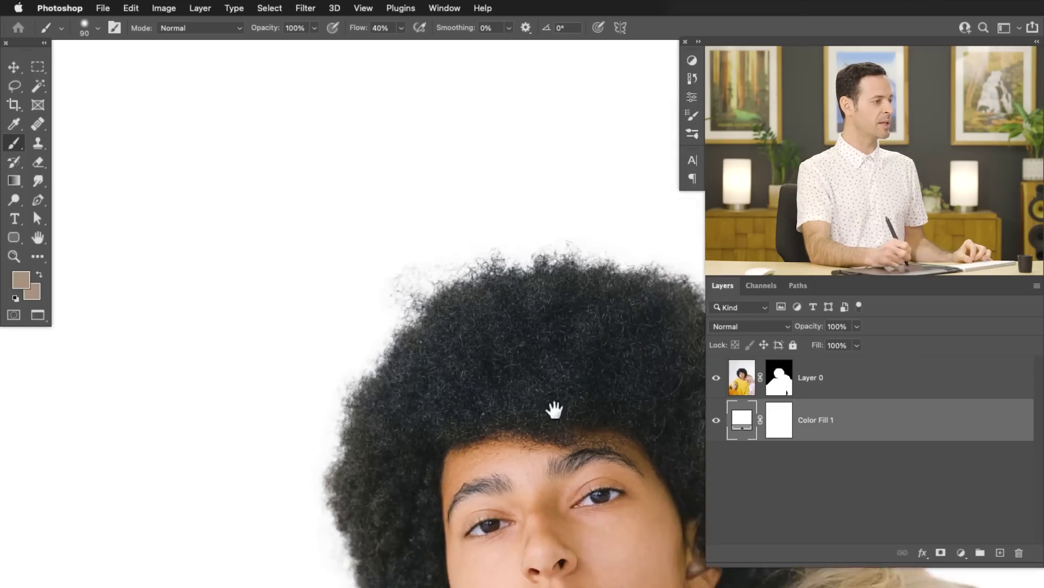
pyautogui.moveTo(551, 451); pyautogui.dragTo(348, 339)
pyautogui.moveTo(558, 344); pyautogui.dragTo(583, 343)
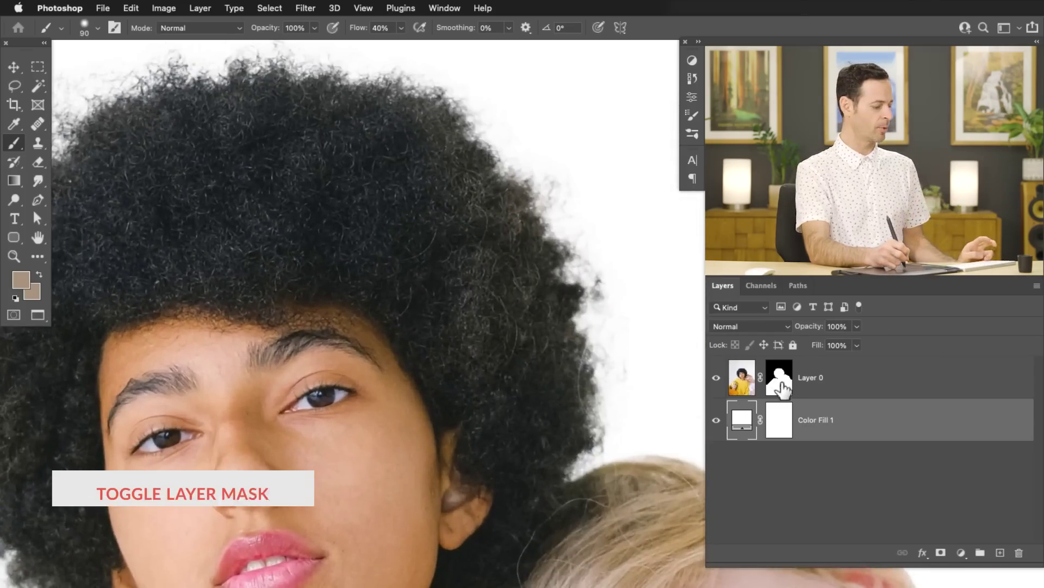
pyautogui.keyDown('shift'); pyautogui.click(779, 378); pyautogui.keyUp('shift')
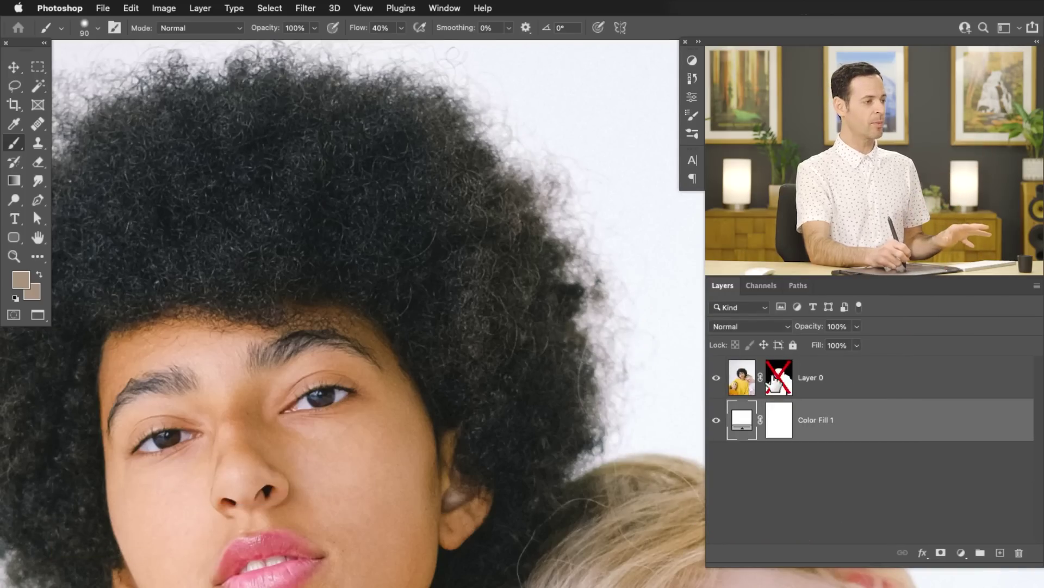
# Show the Channels panel and view the Red, Green and Blue channels individually.
pyautogui.click(441, 8)
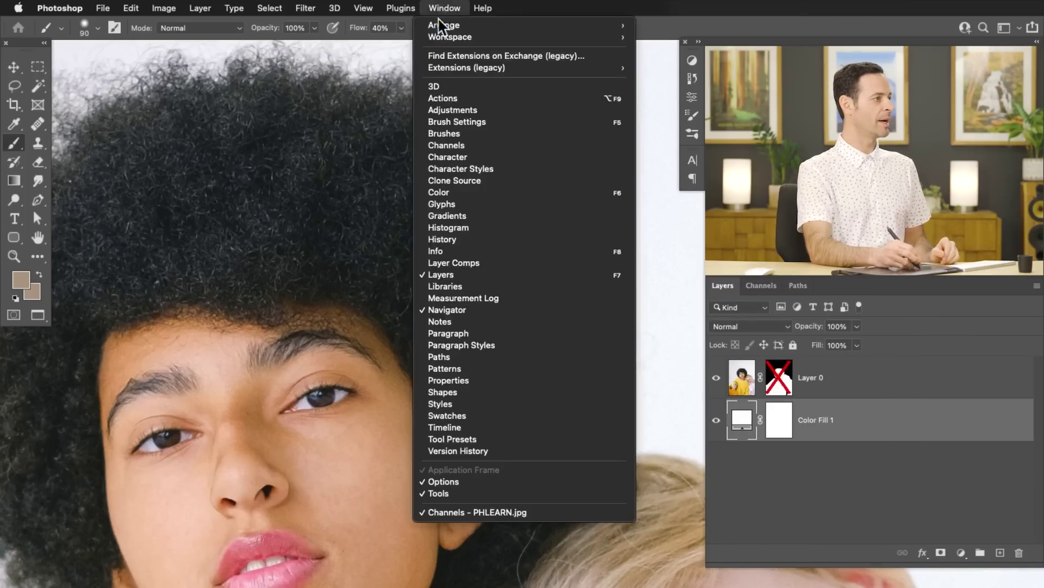
pyautogui.click(471, 146)
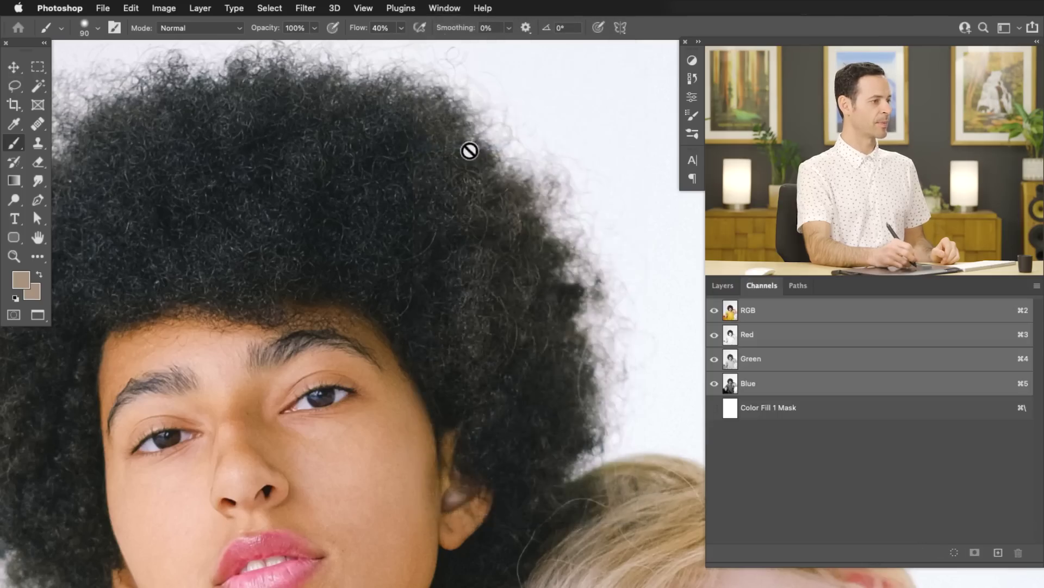
pyautogui.click(767, 342)
pyautogui.click(767, 363)
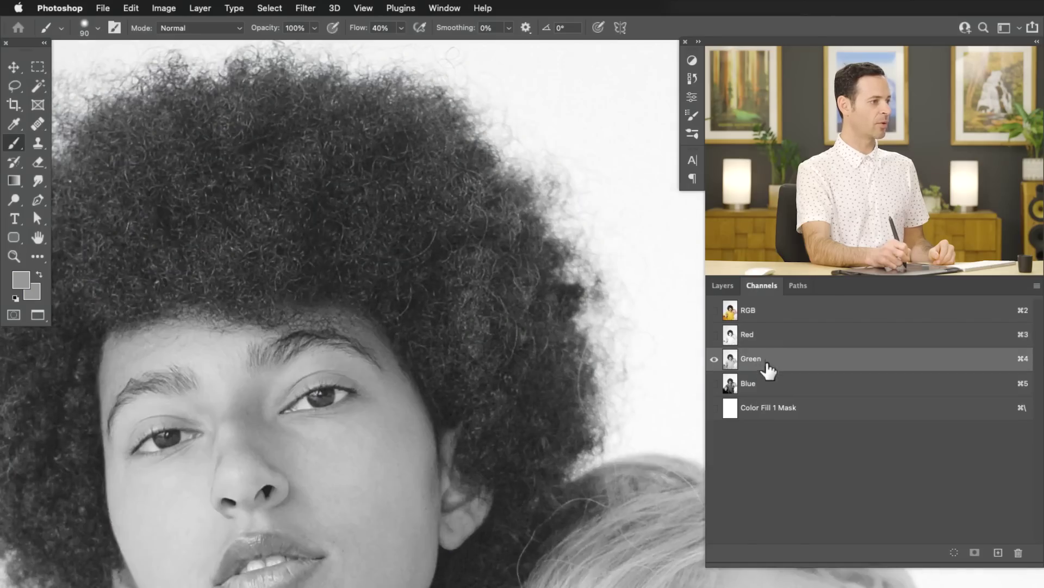
pyautogui.click(767, 387)
pyautogui.moveTo(561, 423); pyautogui.dragTo(522, 434)
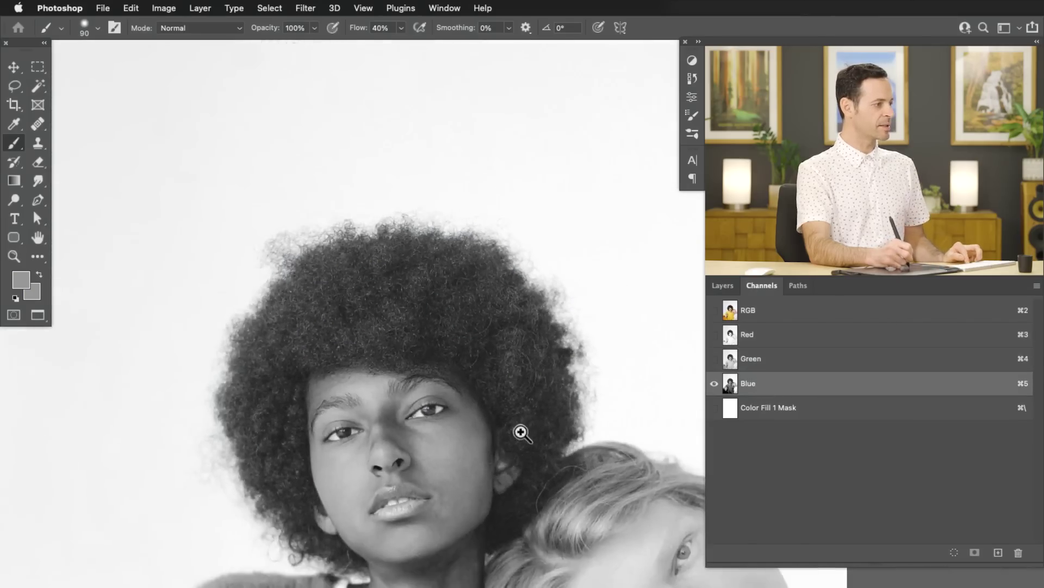
pyautogui.moveTo(518, 476); pyautogui.dragTo(495, 293)
pyautogui.moveTo(491, 302); pyautogui.dragTo(472, 305)
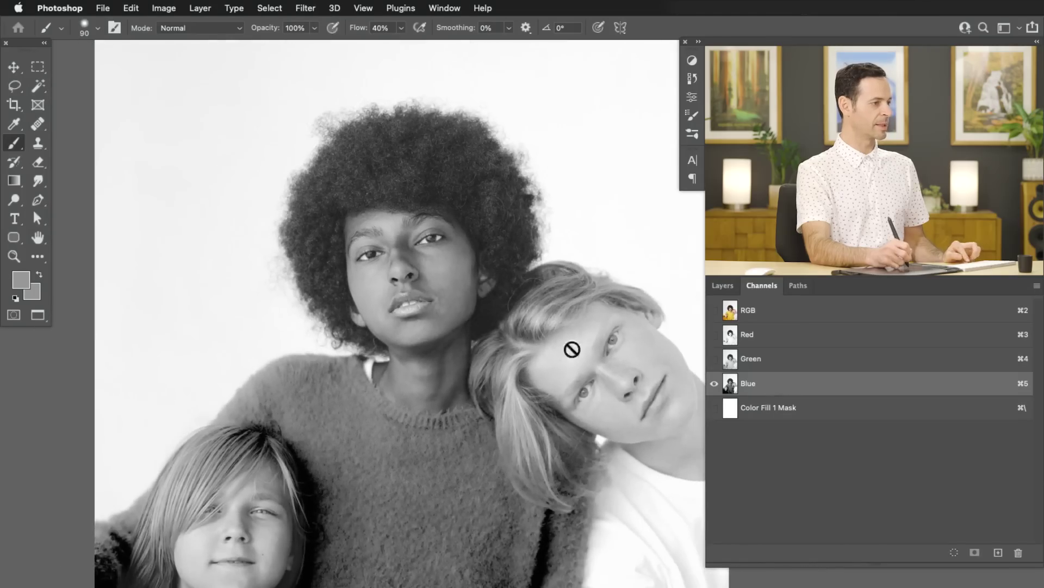
# Compare the Red, Green and Blue channels on the hair, then duplicate Blue as 'Blue copy'.
pyautogui.click(778, 364)
pyautogui.click(766, 341)
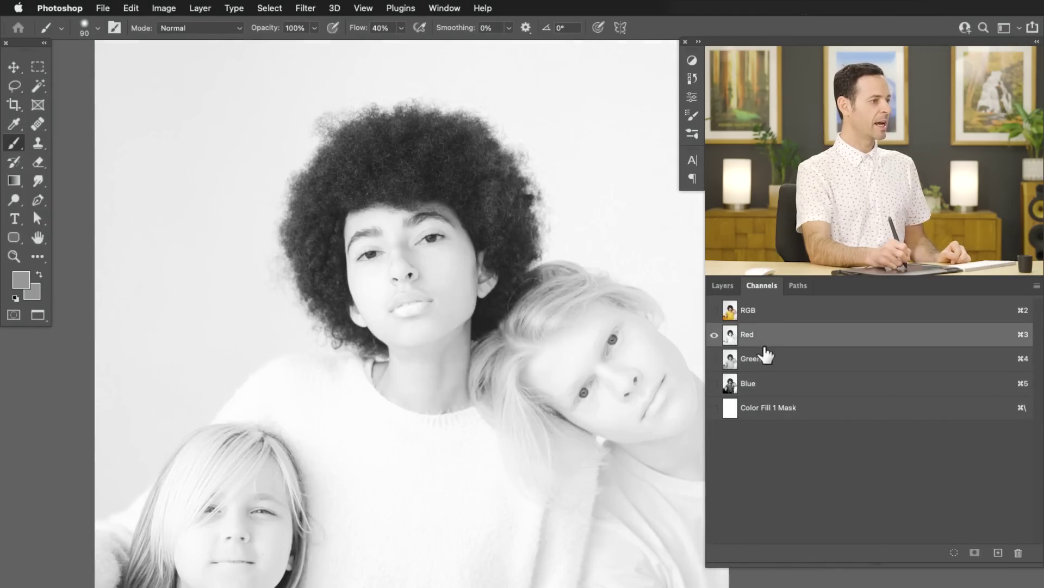
pyautogui.click(767, 360)
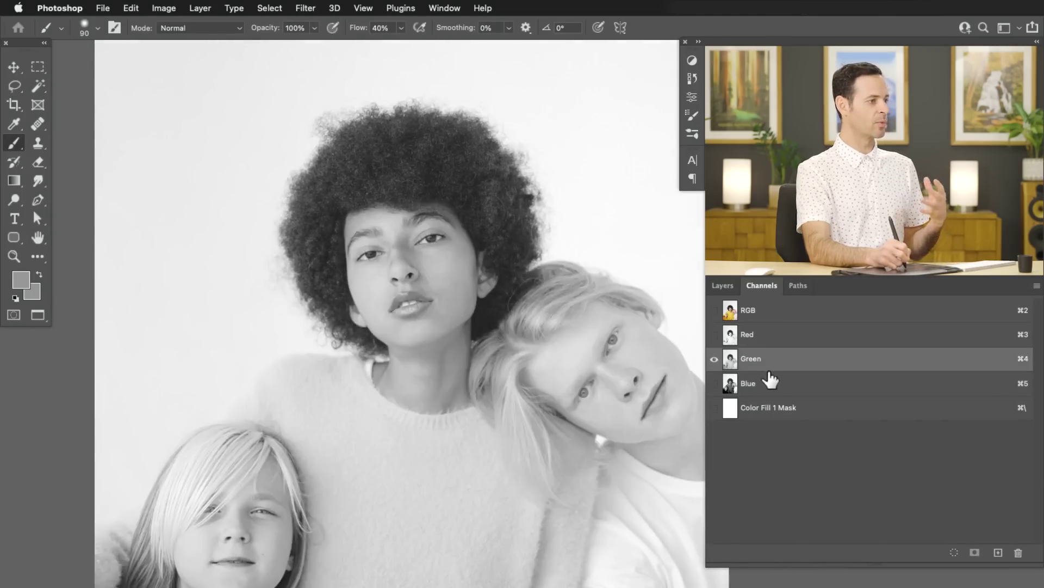
pyautogui.click(772, 383)
pyautogui.scroll(-4, 653, 401)
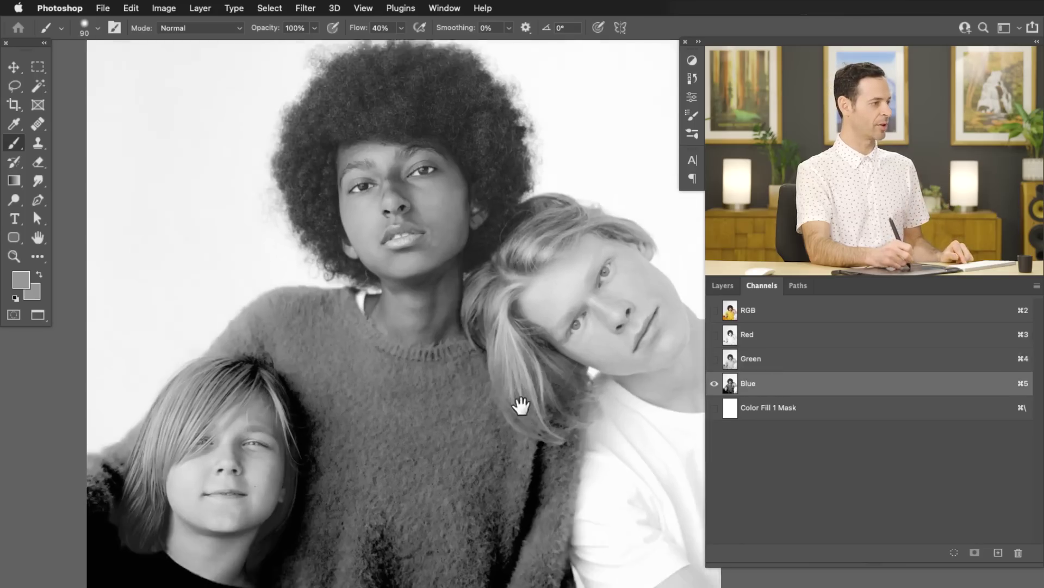
pyautogui.click(764, 341)
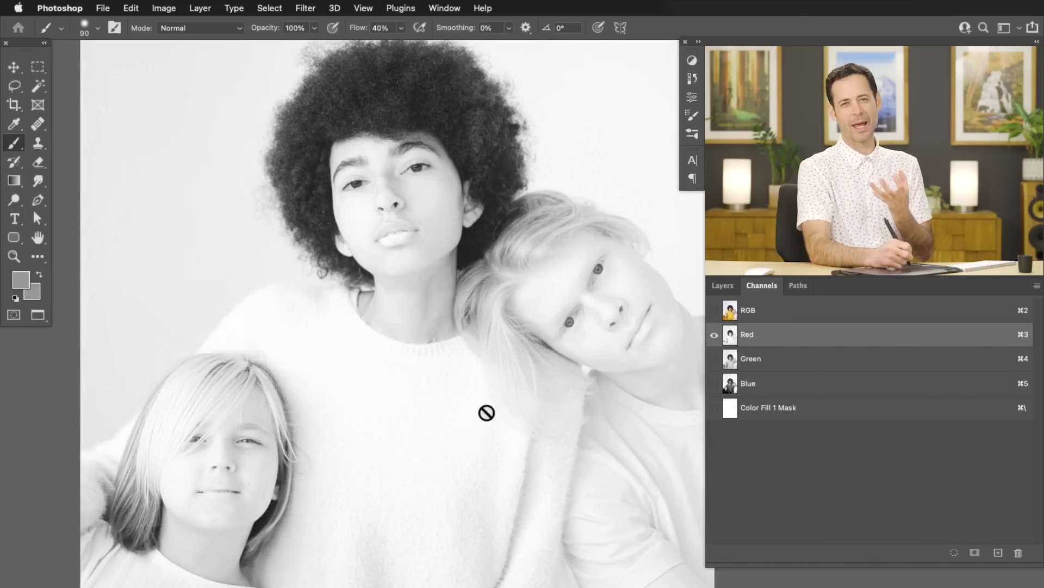
pyautogui.click(763, 390)
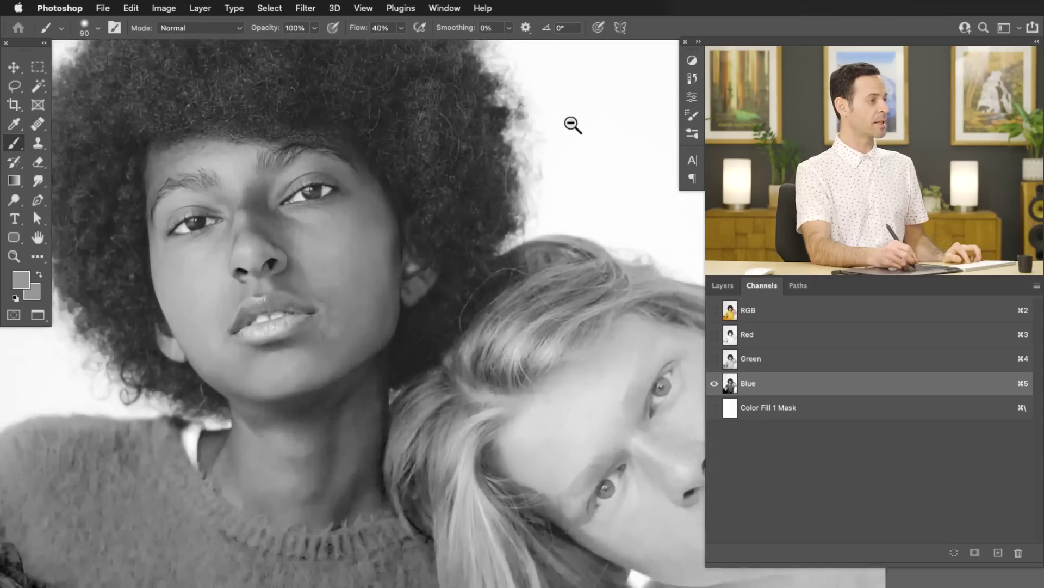
pyautogui.moveTo(571, 124); pyautogui.dragTo(586, 125)
pyautogui.moveTo(563, 206); pyautogui.dragTo(534, 364)
pyautogui.click(766, 335)
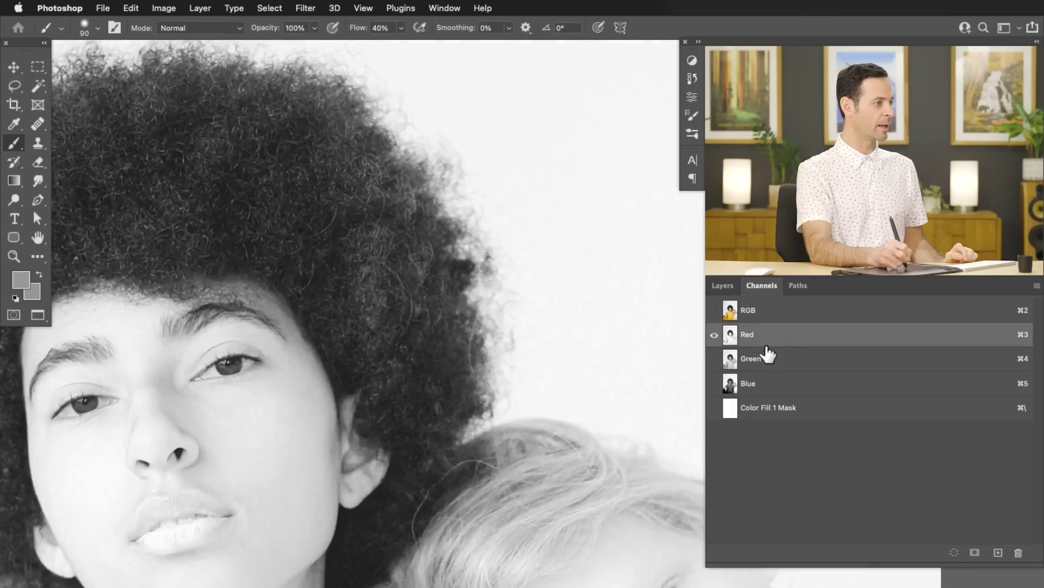
pyautogui.click(767, 358)
pyautogui.click(769, 382)
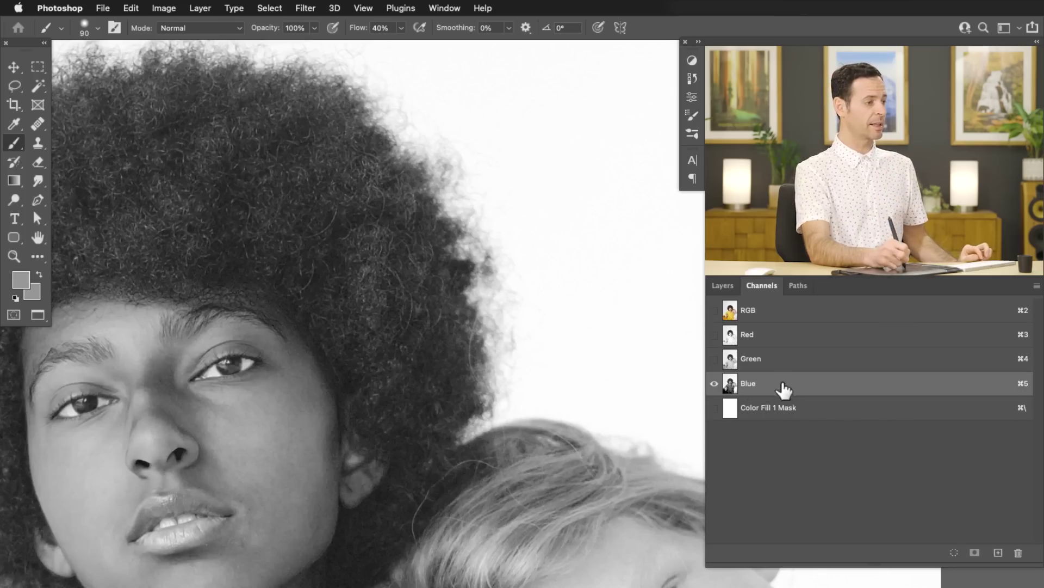
pyautogui.moveTo(783, 388); pyautogui.dragTo(1000, 552)
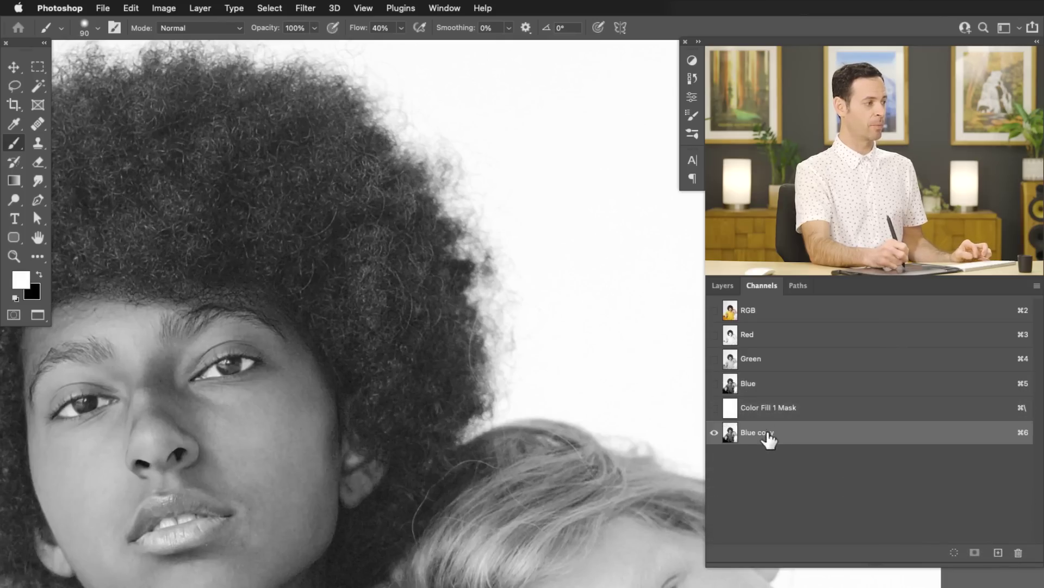
# Apply Levels to Blue copy with black input 115 and white input 249.
pyautogui.moveTo(565, 357); pyautogui.dragTo(513, 406)
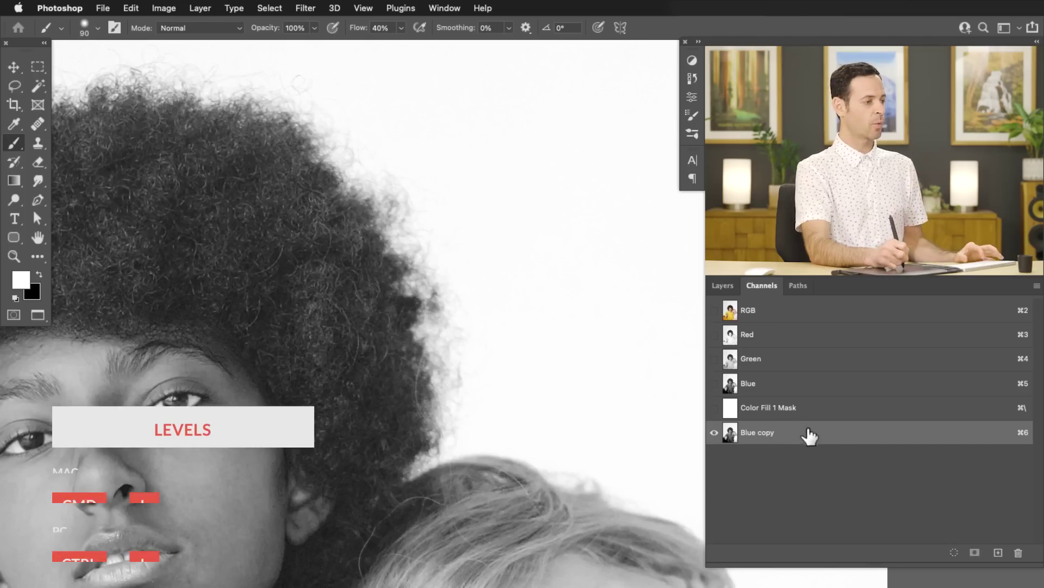
pyautogui.press('super+l')
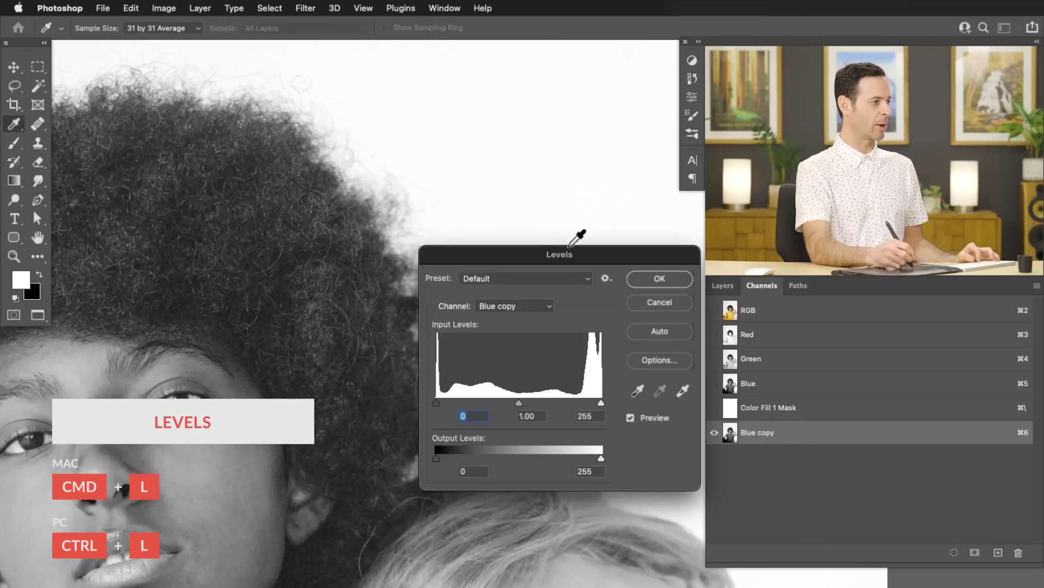
pyautogui.moveTo(557, 251); pyautogui.dragTo(229, 216)
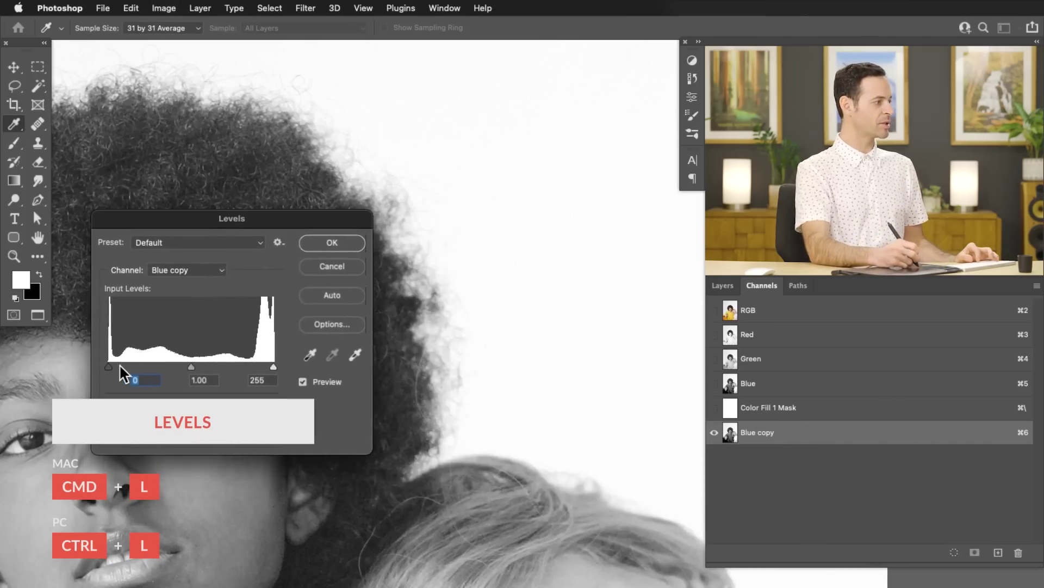
pyautogui.moveTo(109, 368); pyautogui.dragTo(155, 364)
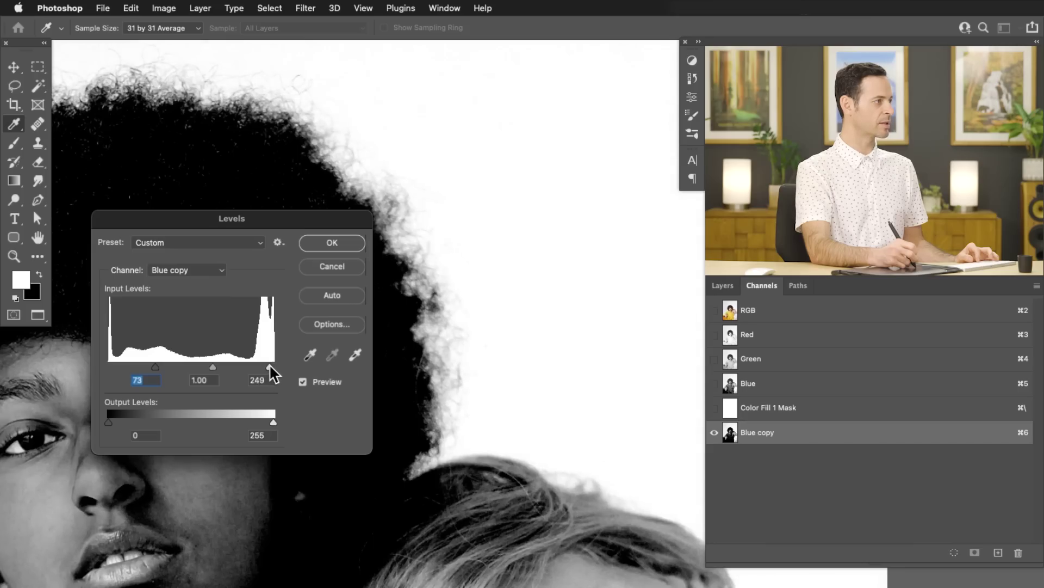
pyautogui.moveTo(270, 364); pyautogui.dragTo(268, 364)
pyautogui.moveTo(166, 367); pyautogui.dragTo(178, 368)
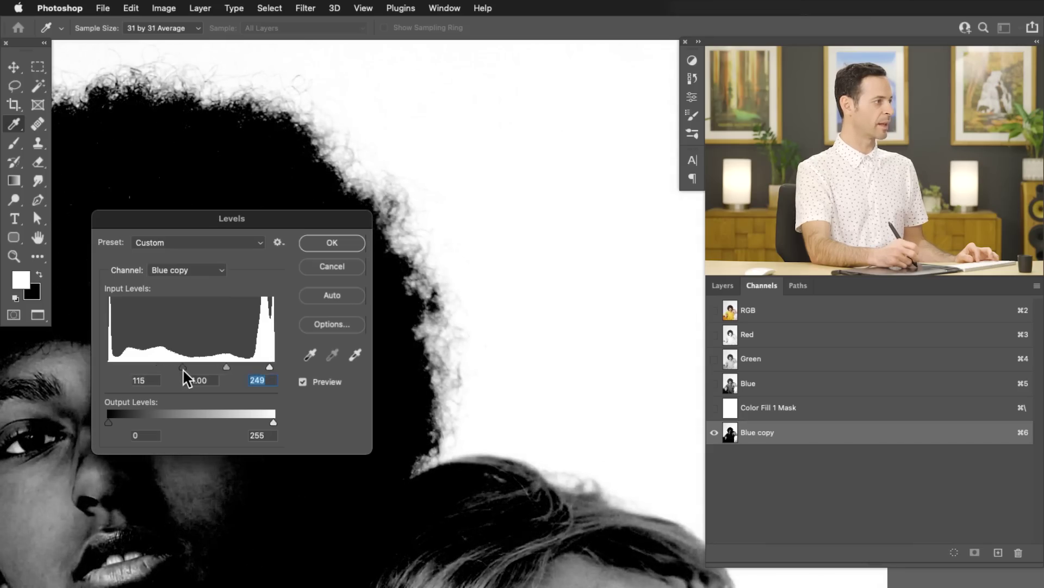
pyautogui.click(183, 368)
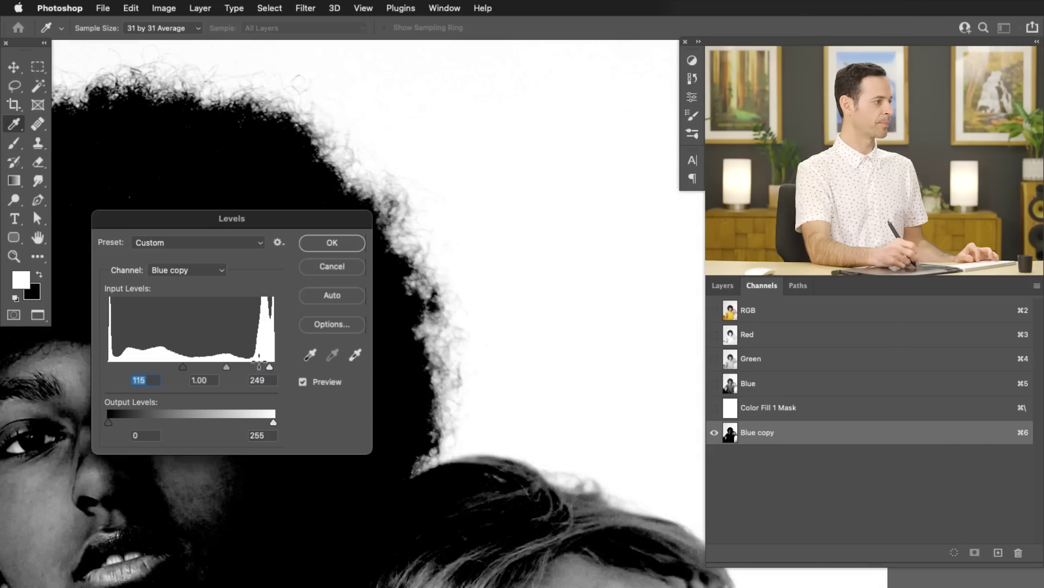
pyautogui.click(339, 244)
pyautogui.moveTo(497, 304)
pyautogui.mouseDown()
pyautogui.moveTo(438, 321)
pyautogui.moveTo(470, 251)
pyautogui.mouseUp()
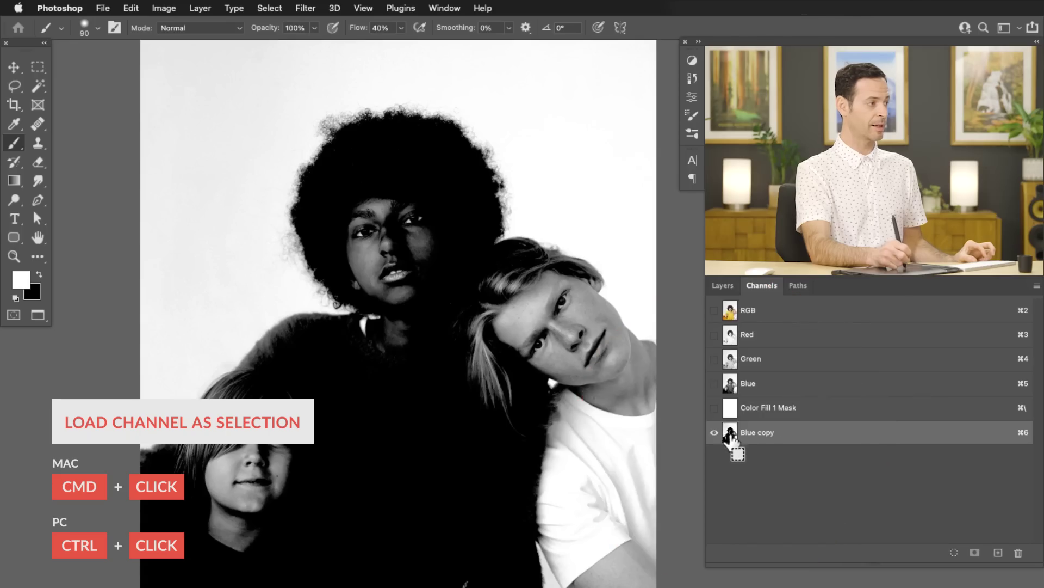
# Load Blue copy as a selection, deselect, then reload it with Load Channel as Selection.
pyautogui.keyDown('super'); pyautogui.click(729, 434); pyautogui.keyUp('super')
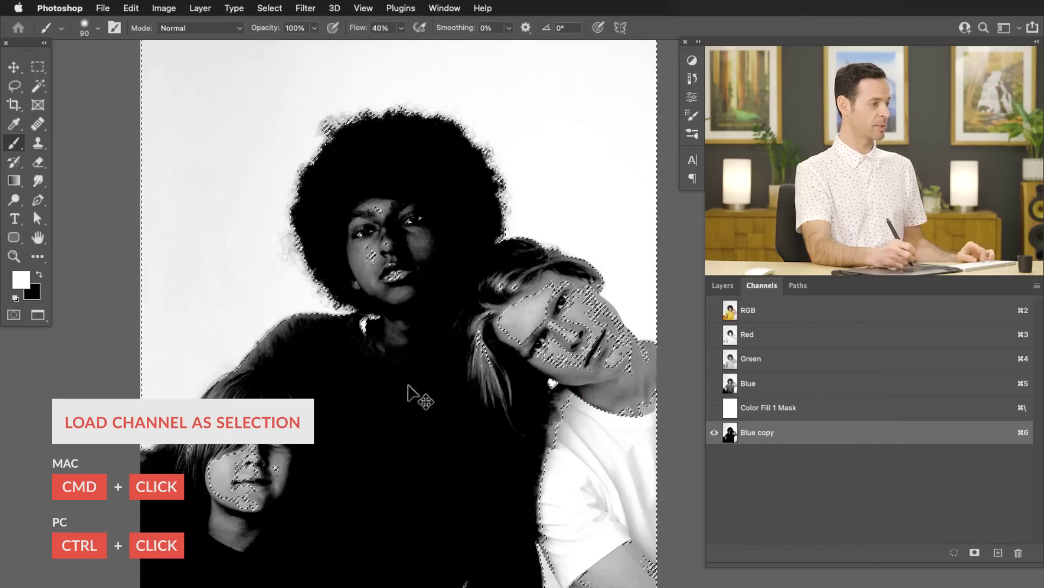
pyautogui.press('super+d')
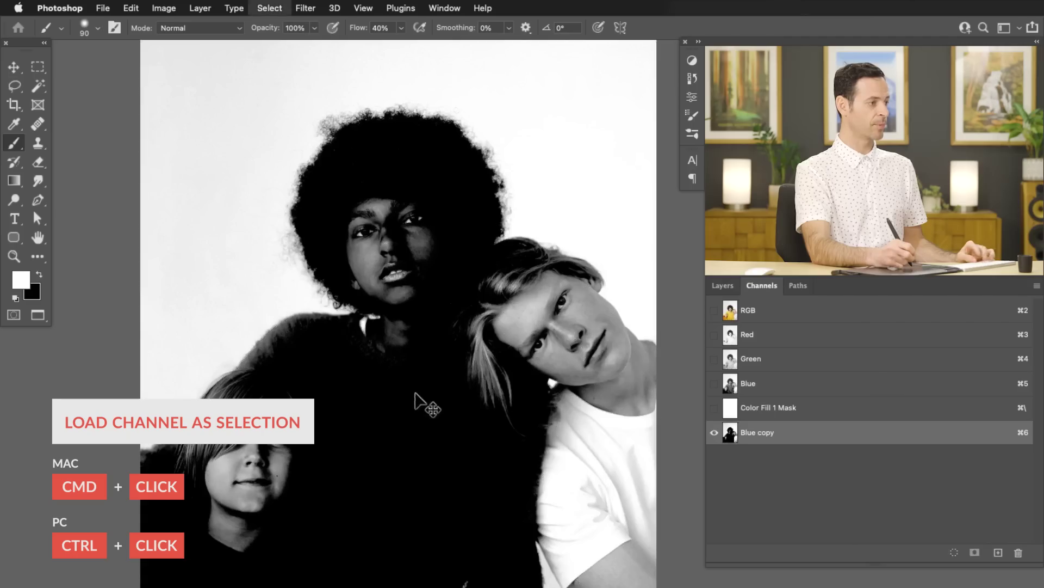
pyautogui.click(954, 550)
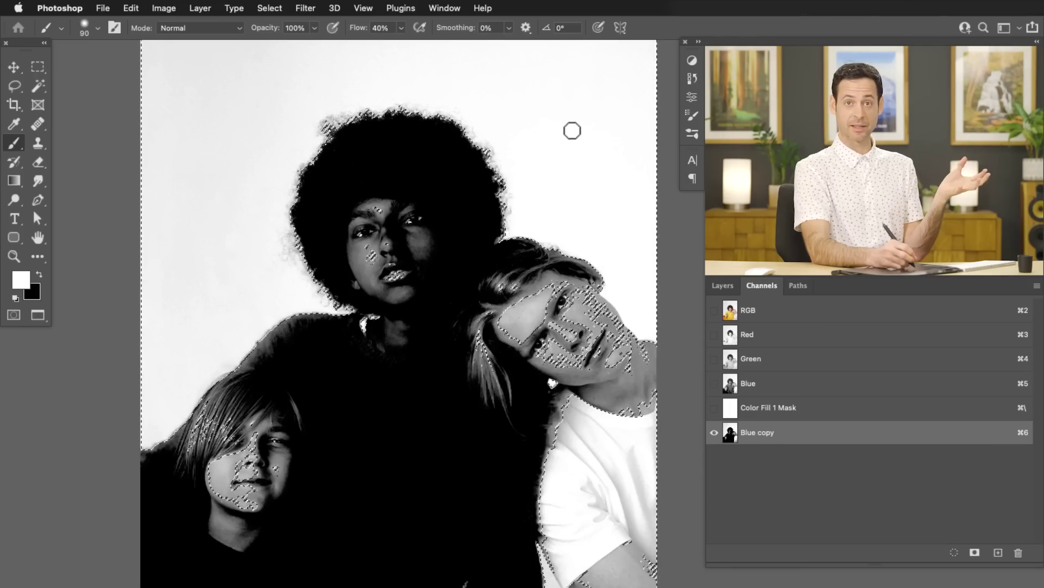
# Re-enable Layer 0's mask in the Layers panel and zoom in on the hair edge.
pyautogui.click(721, 286)
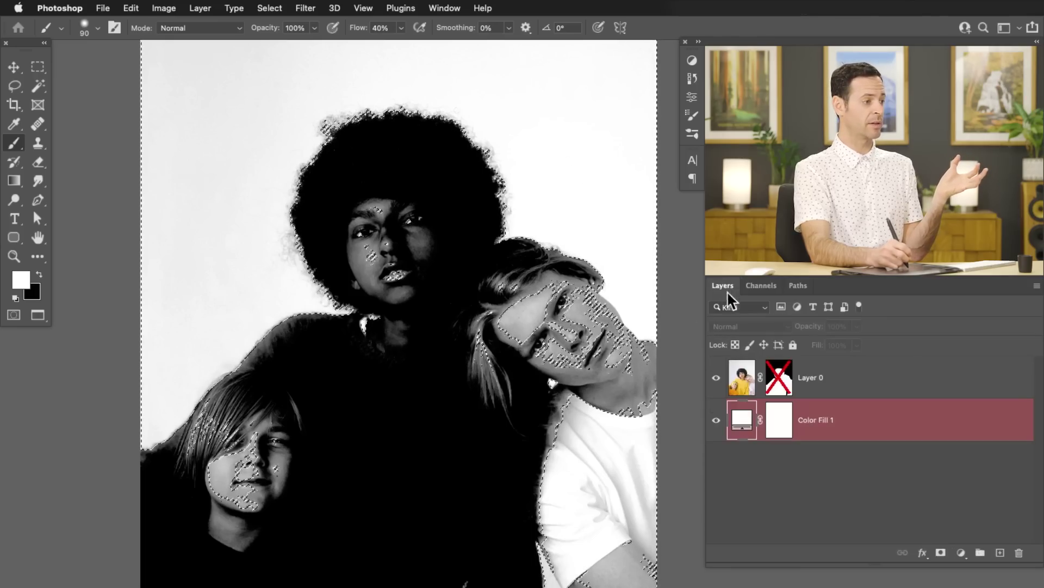
pyautogui.keyDown('shift'); pyautogui.click(780, 381); pyautogui.keyUp('shift')
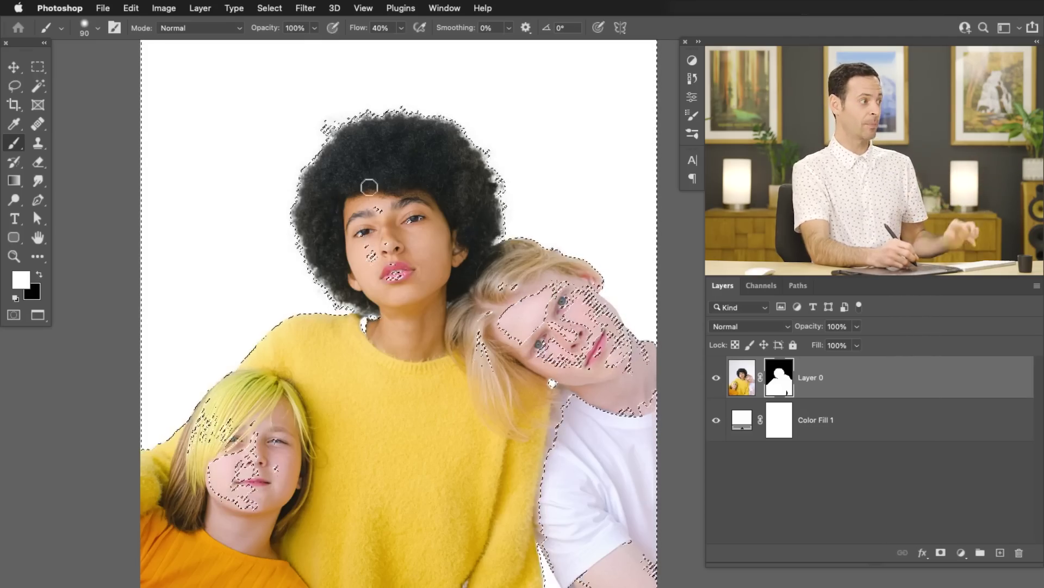
pyautogui.moveTo(481, 154); pyautogui.dragTo(562, 121)
pyautogui.moveTo(564, 205); pyautogui.dragTo(474, 287)
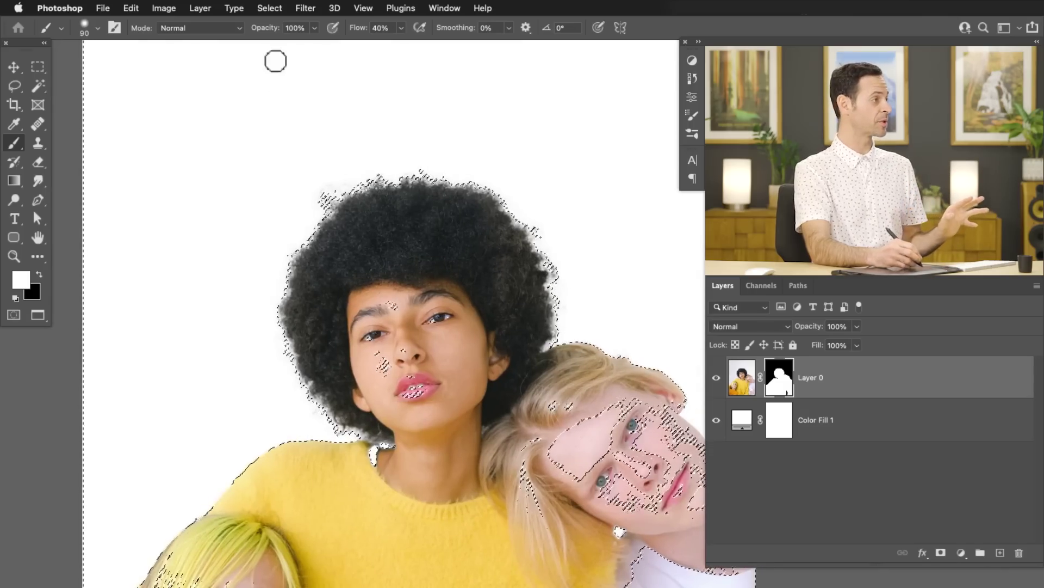
# Invert the selection with Select > Inverse so it covers the people.
pyautogui.click(268, 9)
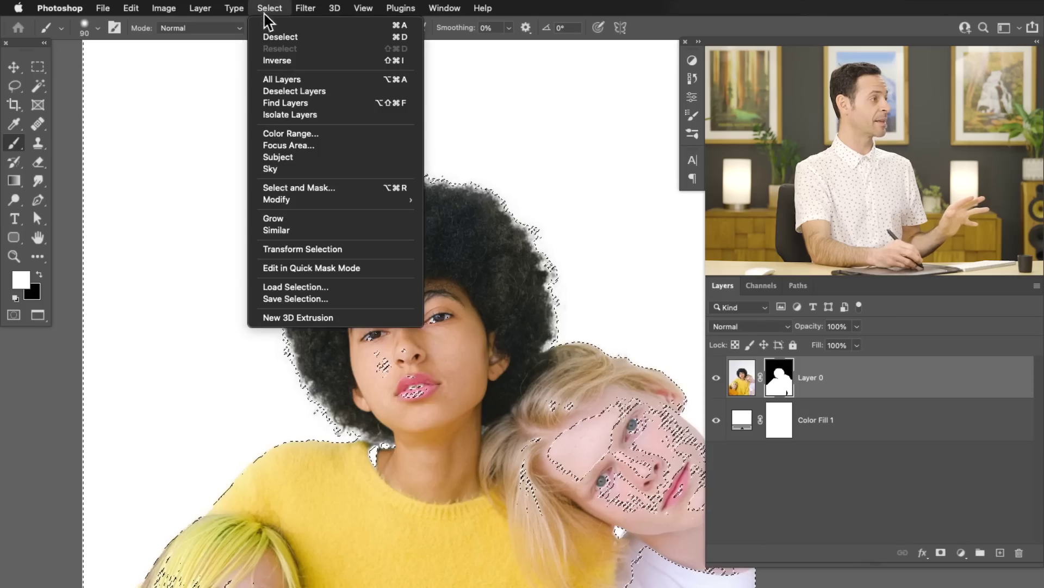
pyautogui.click(280, 59)
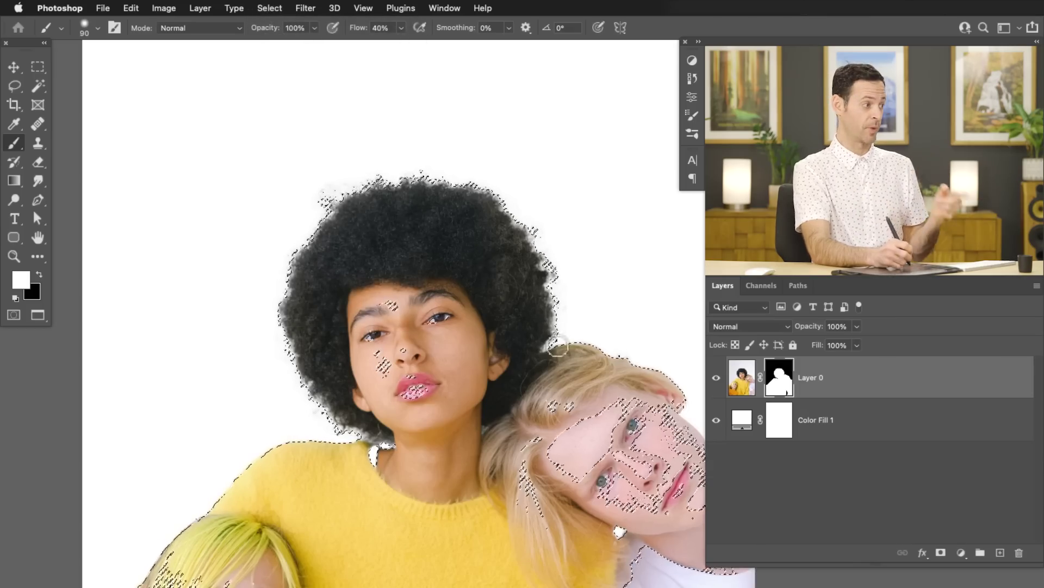
pyautogui.moveTo(357, 438); pyautogui.dragTo(331, 276)
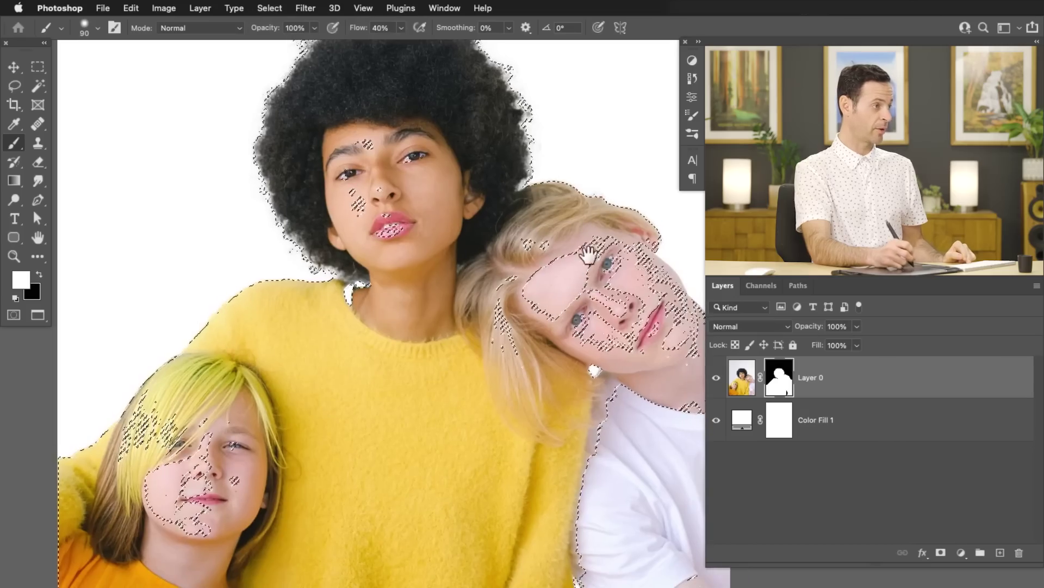
pyautogui.moveTo(609, 204); pyautogui.dragTo(579, 278)
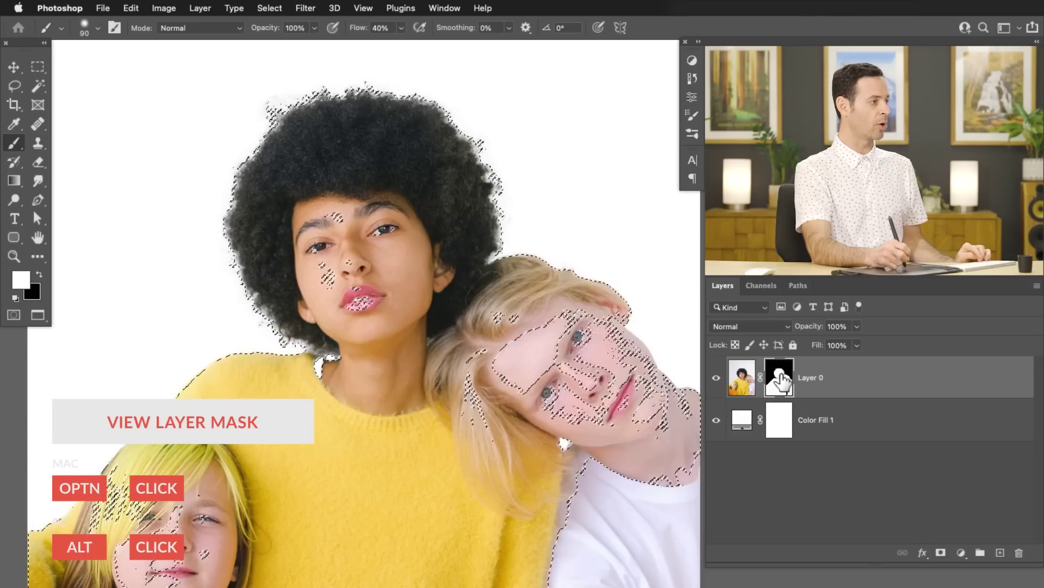
# Display Layer 0's mask on the canvas, framed on the hair edge, with the selection outline hidden.
pyautogui.keyDown('alt'); pyautogui.click(779, 381); pyautogui.keyUp('alt')
pyautogui.scroll(5, 536, 175)
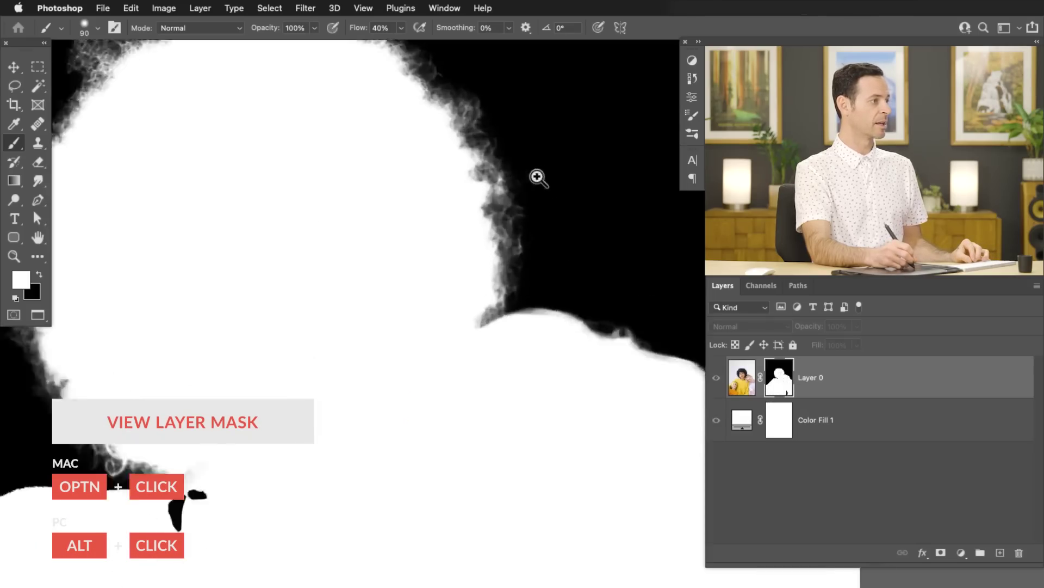
pyautogui.moveTo(577, 157); pyautogui.dragTo(560, 162)
pyautogui.moveTo(551, 231); pyautogui.dragTo(525, 286)
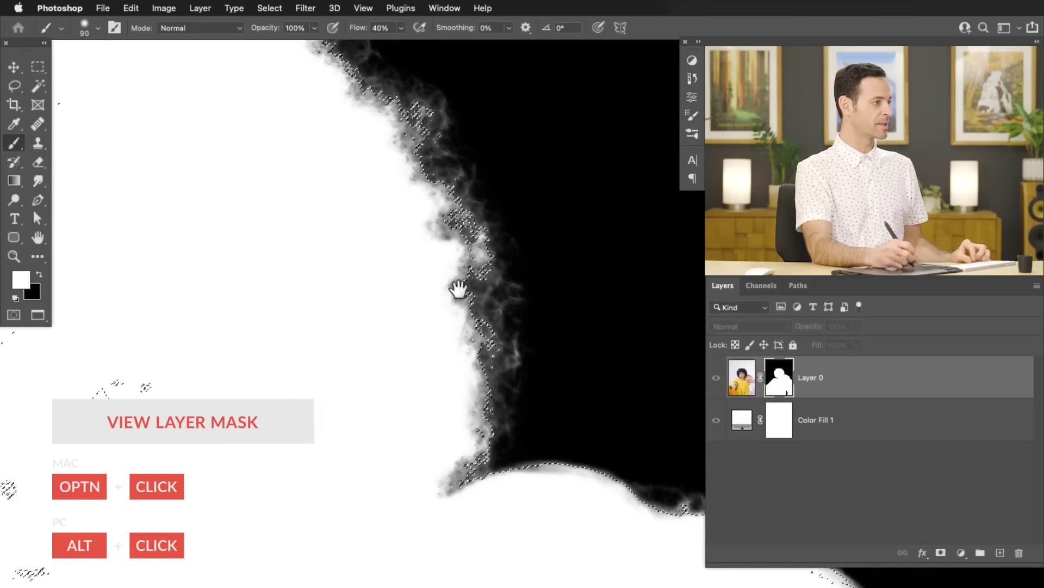
pyautogui.scroll(-3, 478, 247)
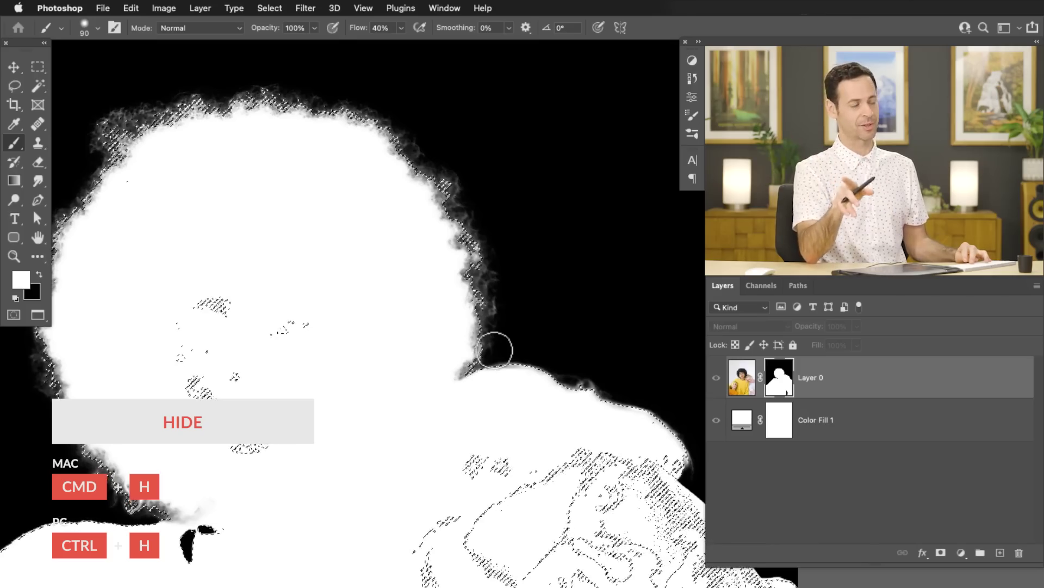
pyautogui.press('super+h')
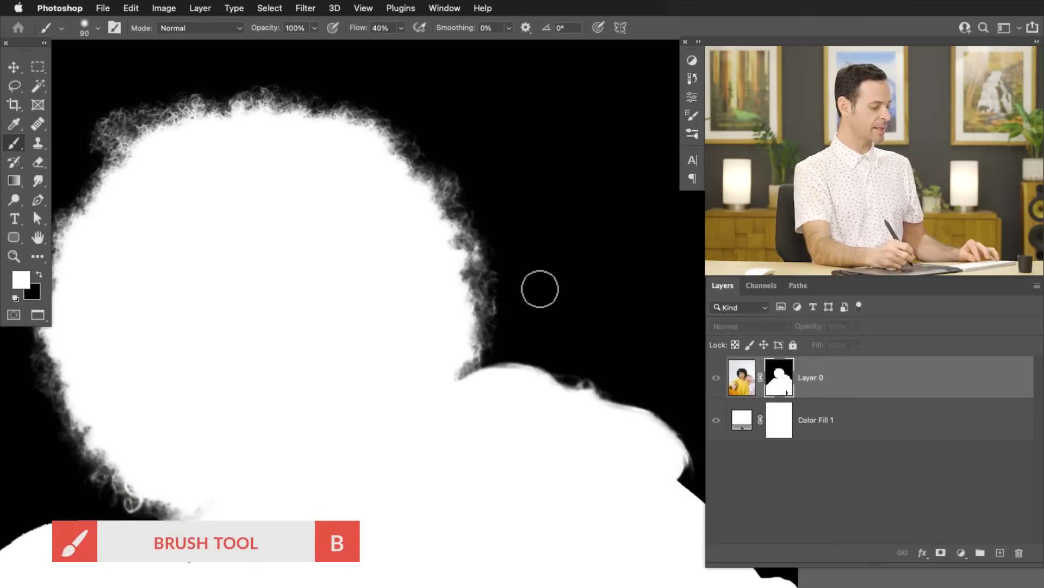
# With a 299 px white brush at 30% flow, paint fine hair strands along the afro edge.
pyautogui.moveTo(391, 279)
pyautogui.mouseDown()
pyautogui.moveTo(457, 273)
pyautogui.moveTo(404, 294)
pyautogui.mouseUp()
pyautogui.hotkey('shift', '3')
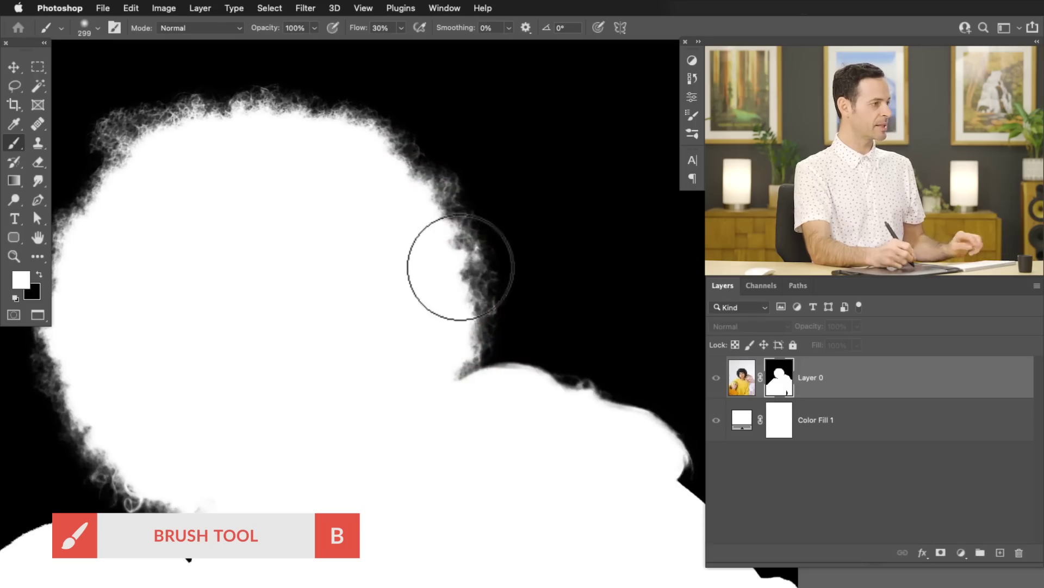
pyautogui.moveTo(493, 271)
pyautogui.mouseDown()
pyautogui.moveTo(473, 187)
pyautogui.moveTo(387, 89)
pyautogui.moveTo(266, 76)
pyautogui.moveTo(345, 117)
pyautogui.moveTo(397, 117)
pyautogui.moveTo(436, 287)
pyautogui.mouseUp()
pyautogui.press('super+z')
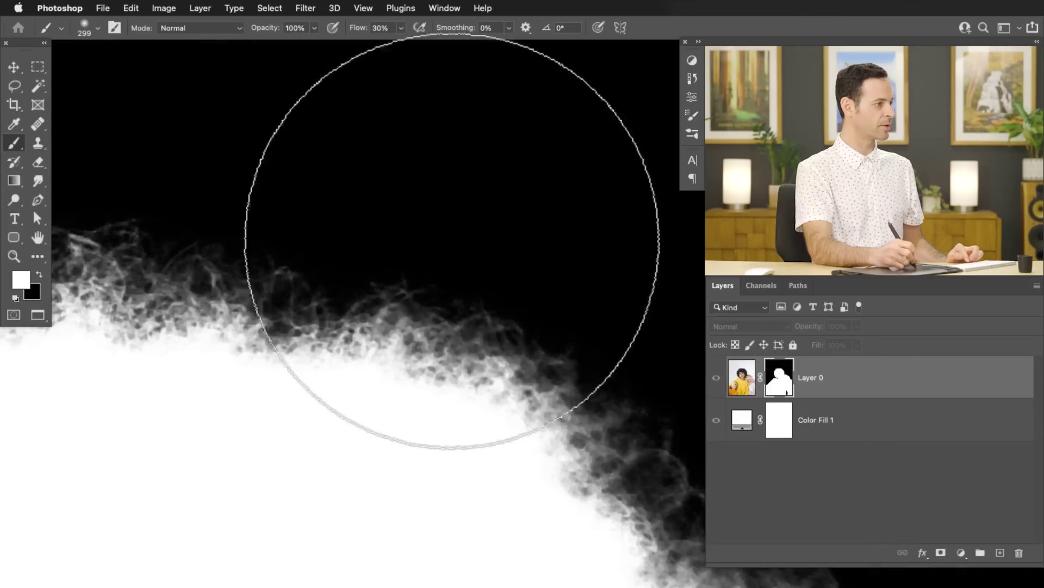
pyautogui.moveTo(436, 247)
pyautogui.mouseDown()
pyautogui.moveTo(412, 222)
pyautogui.moveTo(443, 236)
pyautogui.moveTo(268, 221)
pyautogui.moveTo(344, 233)
pyautogui.moveTo(614, 416)
pyautogui.moveTo(203, 201)
pyautogui.mouseUp()
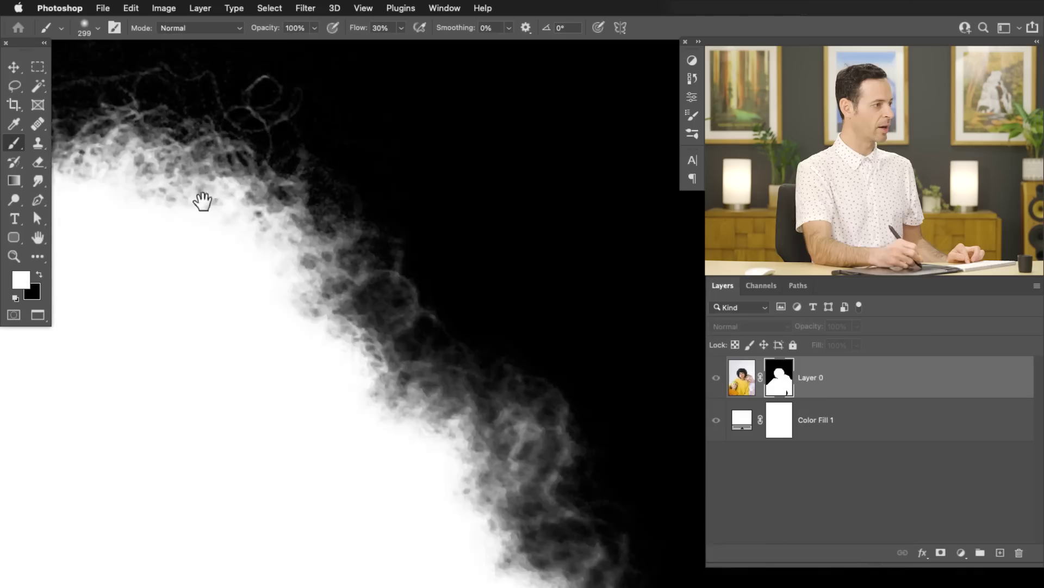
pyautogui.moveTo(500, 406)
pyautogui.mouseDown()
pyautogui.moveTo(515, 347)
pyautogui.moveTo(490, 401)
pyautogui.mouseUp()
pyautogui.moveTo(469, 442); pyautogui.dragTo(266, 137)
pyautogui.moveTo(502, 364)
pyautogui.mouseDown()
pyautogui.moveTo(544, 443)
pyautogui.moveTo(436, 425)
pyautogui.moveTo(308, 428)
pyautogui.moveTo(571, 387)
pyautogui.mouseUp()
pyautogui.moveTo(285, 332); pyautogui.dragTo(329, 327)
pyautogui.moveTo(217, 253)
pyautogui.mouseDown()
pyautogui.moveTo(198, 349)
pyautogui.moveTo(202, 467)
pyautogui.mouseUp()
pyautogui.press('super+z')
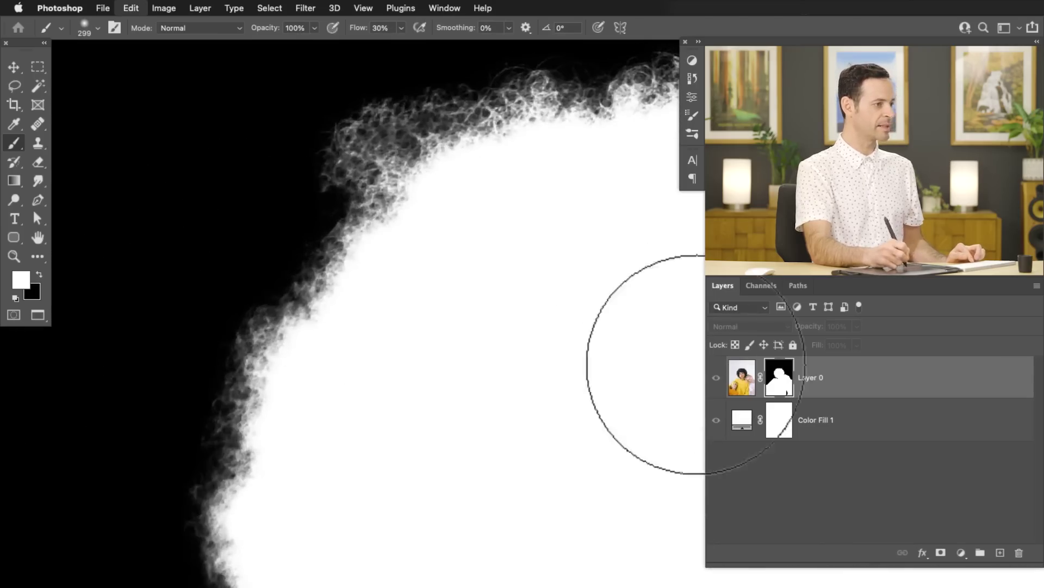
# Back on the photo, shrink the brush to 137 px and restore wispy hair along the top edge.
pyautogui.keyDown('alt'); pyautogui.click(780, 381); pyautogui.keyUp('alt')
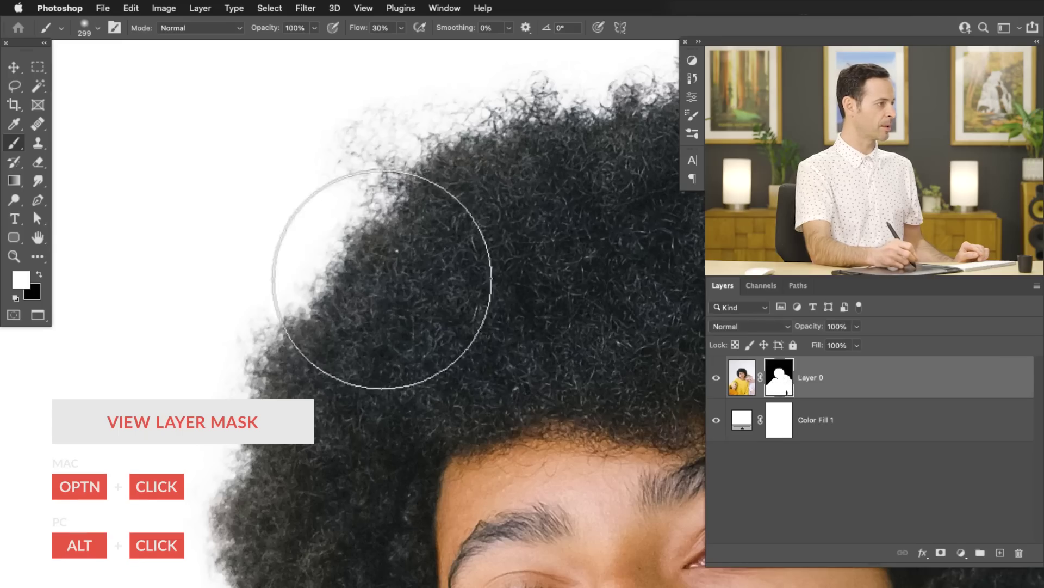
pyautogui.moveTo(373, 276); pyautogui.dragTo(340, 271)
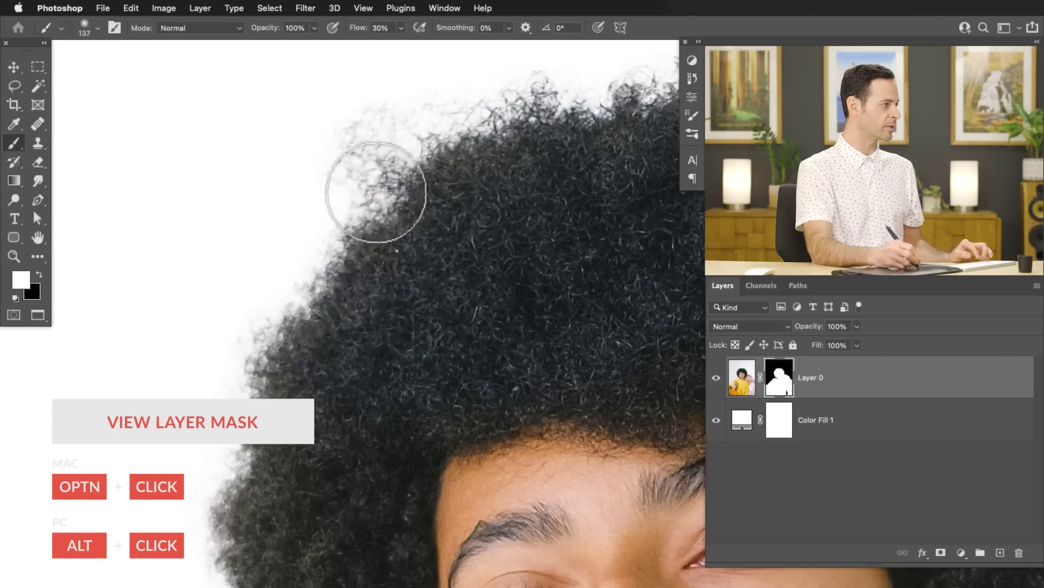
pyautogui.moveTo(376, 193); pyautogui.dragTo(404, 147)
pyautogui.moveTo(333, 383)
pyautogui.mouseDown()
pyautogui.moveTo(350, 385)
pyautogui.moveTo(333, 385)
pyautogui.mouseUp()
pyautogui.moveTo(397, 370); pyautogui.dragTo(347, 435)
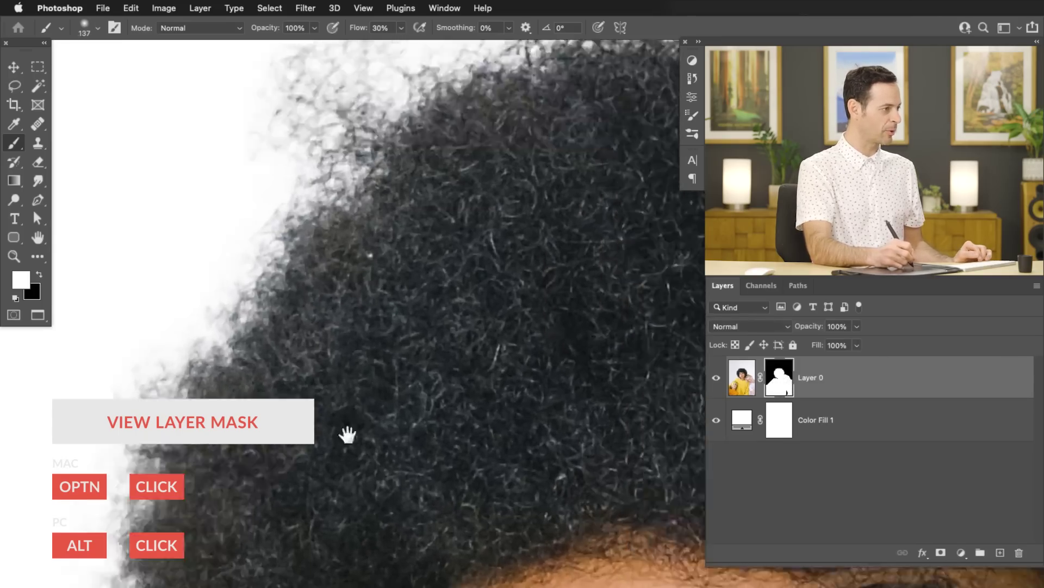
pyautogui.moveTo(599, 223); pyautogui.dragTo(425, 381)
pyautogui.moveTo(432, 376)
pyautogui.mouseDown()
pyautogui.moveTo(415, 367)
pyautogui.moveTo(466, 328)
pyautogui.moveTo(418, 331)
pyautogui.mouseUp()
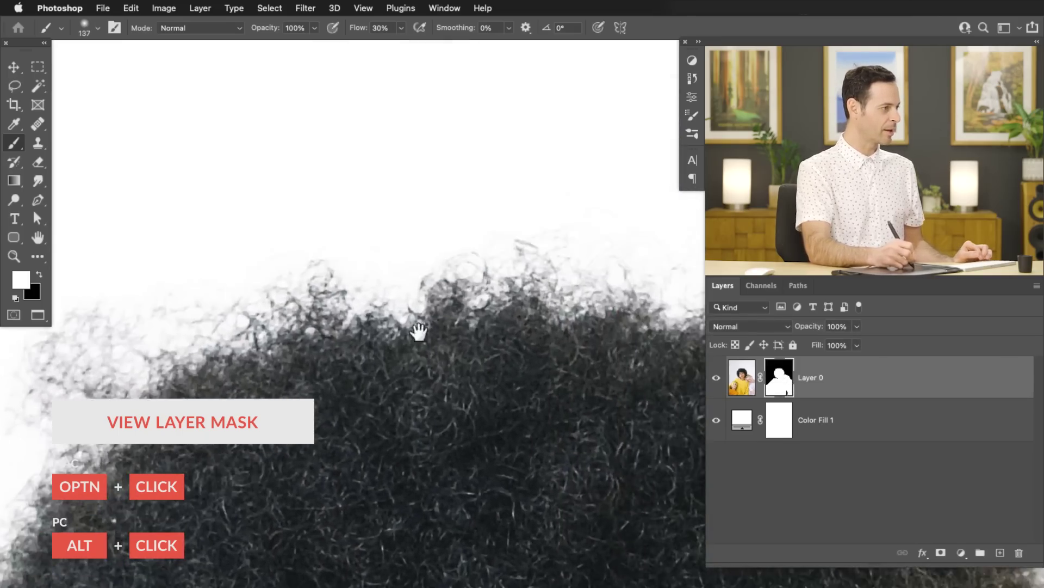
pyautogui.moveTo(449, 276)
pyautogui.mouseDown()
pyautogui.moveTo(541, 292)
pyautogui.moveTo(350, 313)
pyautogui.moveTo(252, 351)
pyautogui.moveTo(224, 374)
pyautogui.mouseUp()
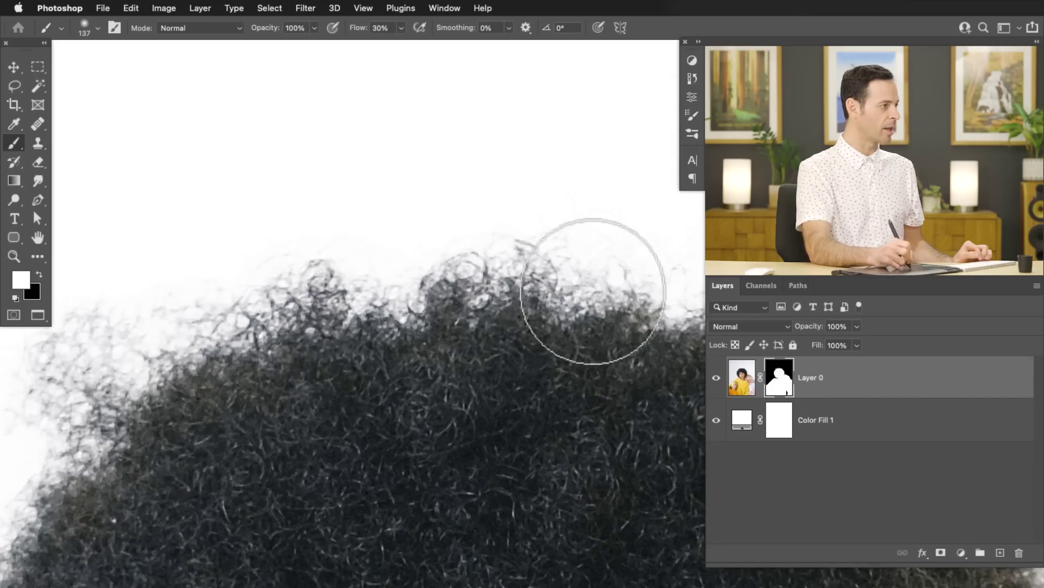
# Restore hair along the right edge and beside the blond hair down toward the ear.
pyautogui.moveTo(611, 327); pyautogui.dragTo(298, 374)
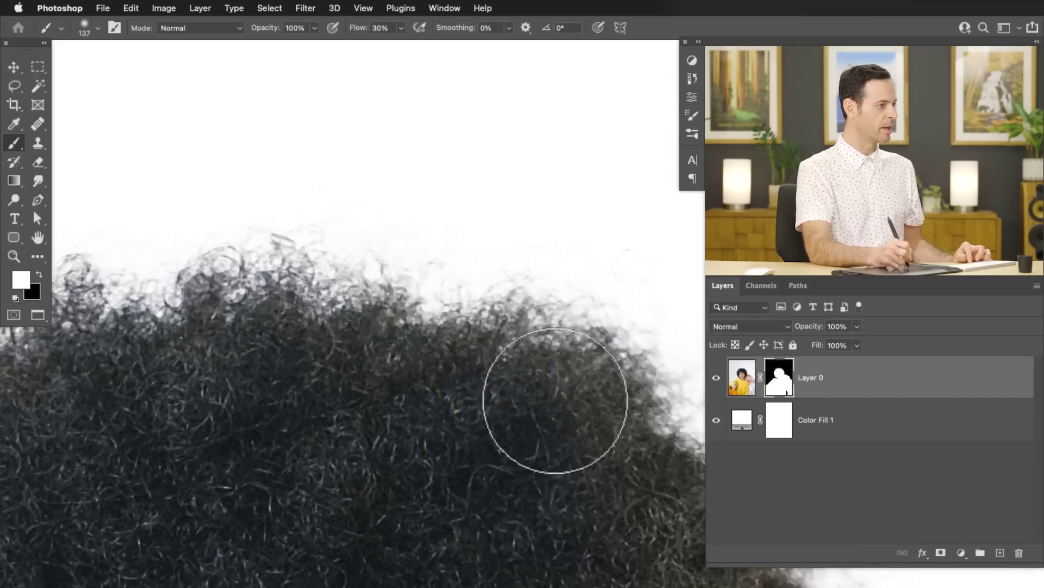
pyautogui.moveTo(554, 401); pyautogui.dragTo(317, 261)
pyautogui.moveTo(465, 464); pyautogui.dragTo(352, 299)
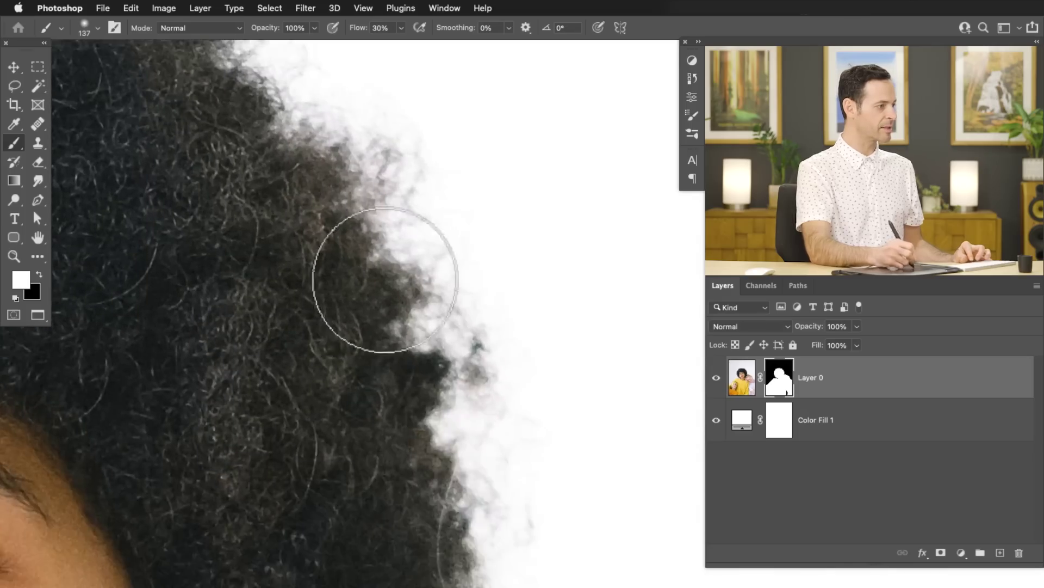
pyautogui.moveTo(429, 468); pyautogui.dragTo(340, 183)
pyautogui.moveTo(378, 403); pyautogui.dragTo(345, 446)
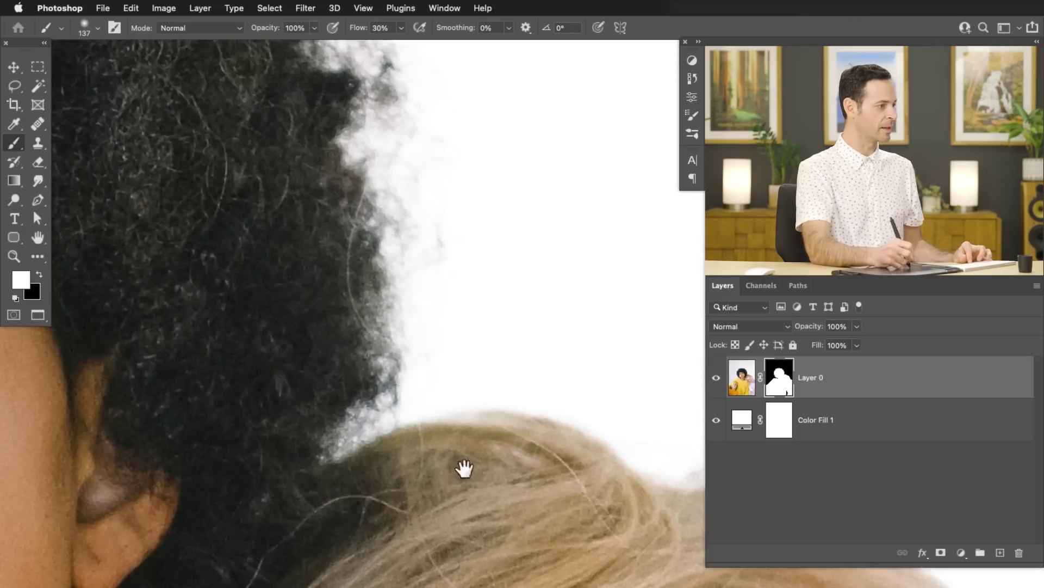
pyautogui.moveTo(464, 468); pyautogui.dragTo(323, 299)
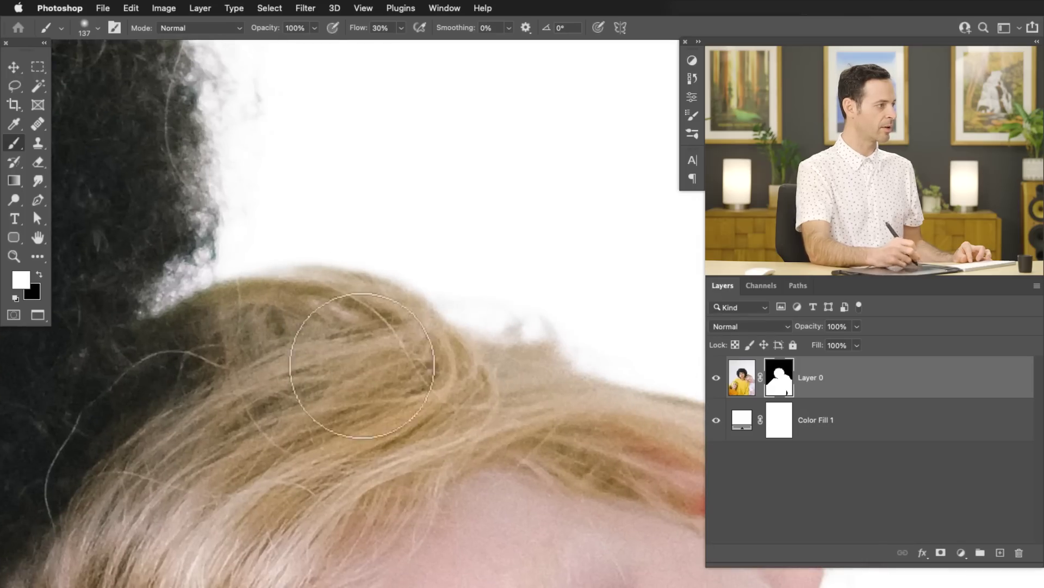
pyautogui.moveTo(483, 431); pyautogui.dragTo(216, 382)
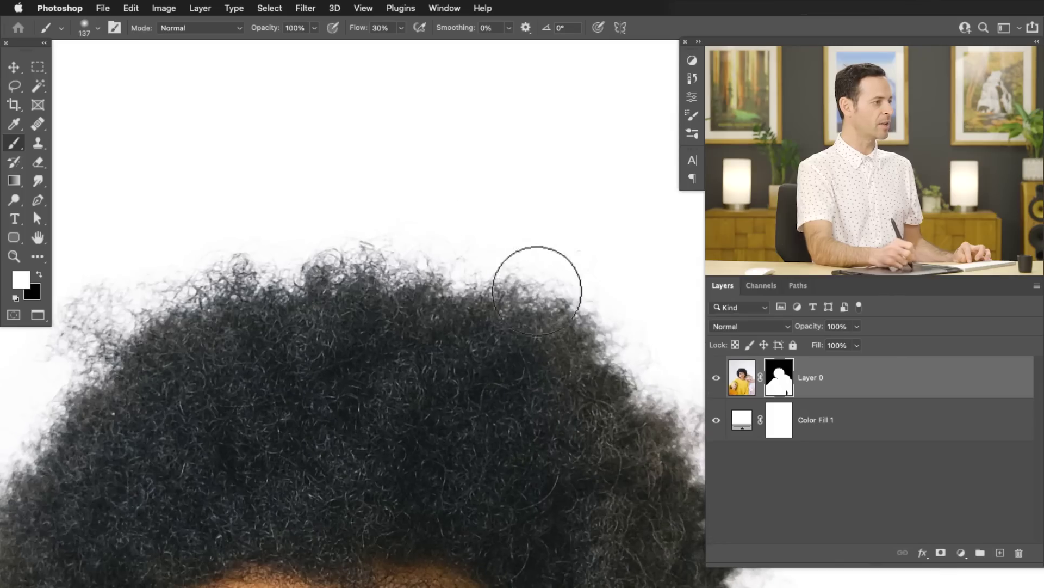
# Zoom out to the whole head, then zoom in on the sweater shoulder edge.
pyautogui.moveTo(655, 403); pyautogui.dragTo(544, 460)
pyautogui.moveTo(480, 478); pyautogui.dragTo(483, 272)
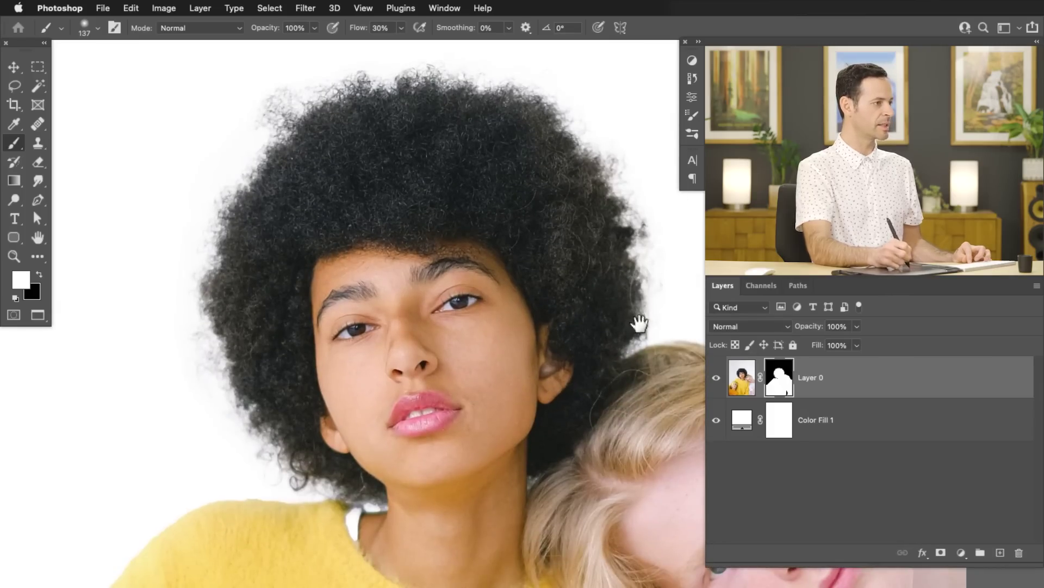
pyautogui.moveTo(402, 440)
pyautogui.mouseDown()
pyautogui.moveTo(420, 357)
pyautogui.moveTo(479, 283)
pyautogui.mouseUp()
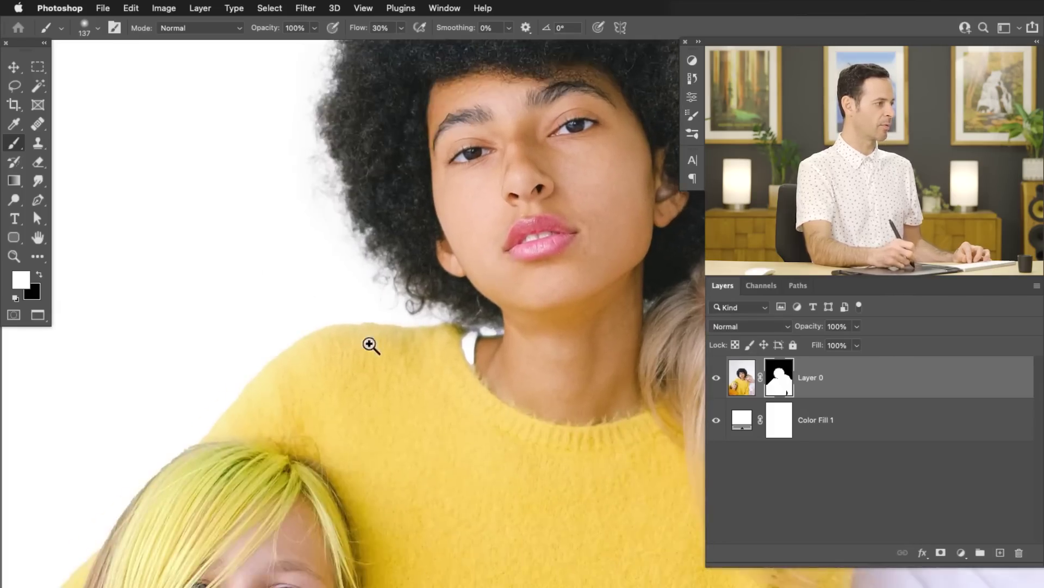
pyautogui.moveTo(368, 345)
pyautogui.mouseDown()
pyautogui.moveTo(410, 342)
pyautogui.moveTo(407, 318)
pyautogui.mouseUp()
# Set brush flow to 70% and review the sweater edge and the girl's face.
pyautogui.hotkey('shift', '7')
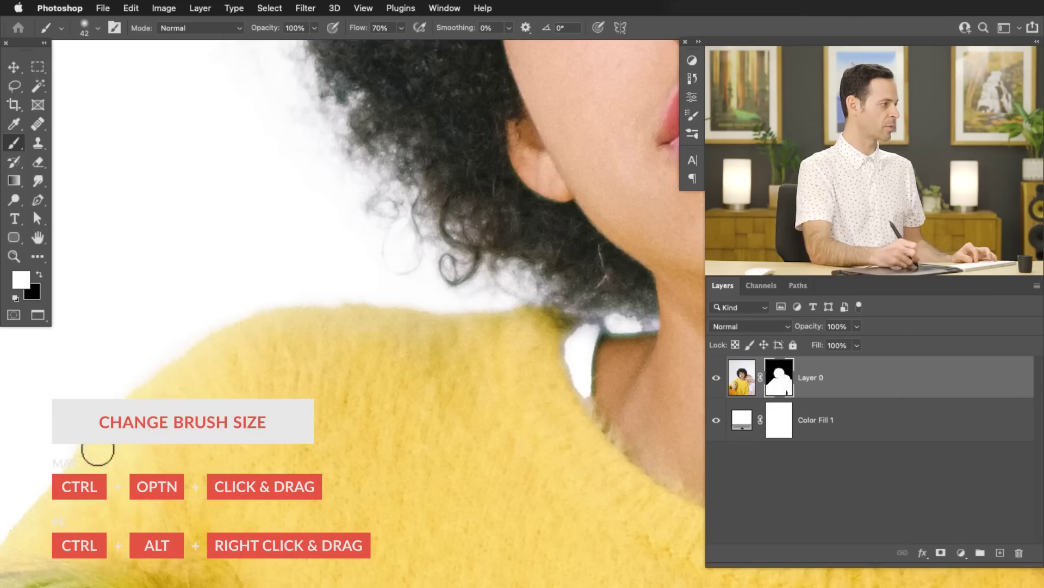
pyautogui.moveTo(87, 459)
pyautogui.mouseDown()
pyautogui.moveTo(217, 392)
pyautogui.moveTo(270, 344)
pyautogui.mouseUp()
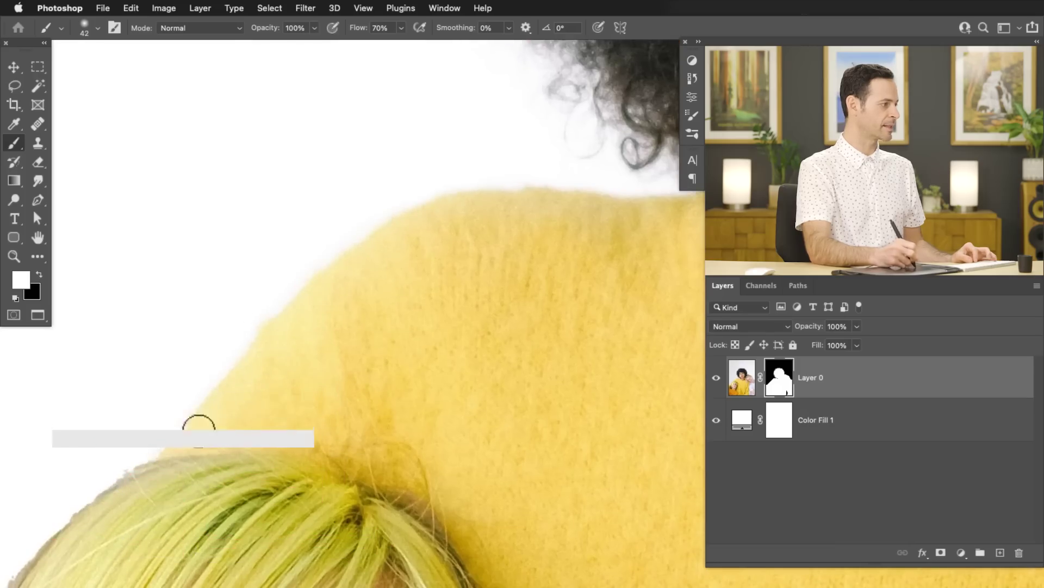
pyautogui.moveTo(198, 425); pyautogui.dragTo(350, 351)
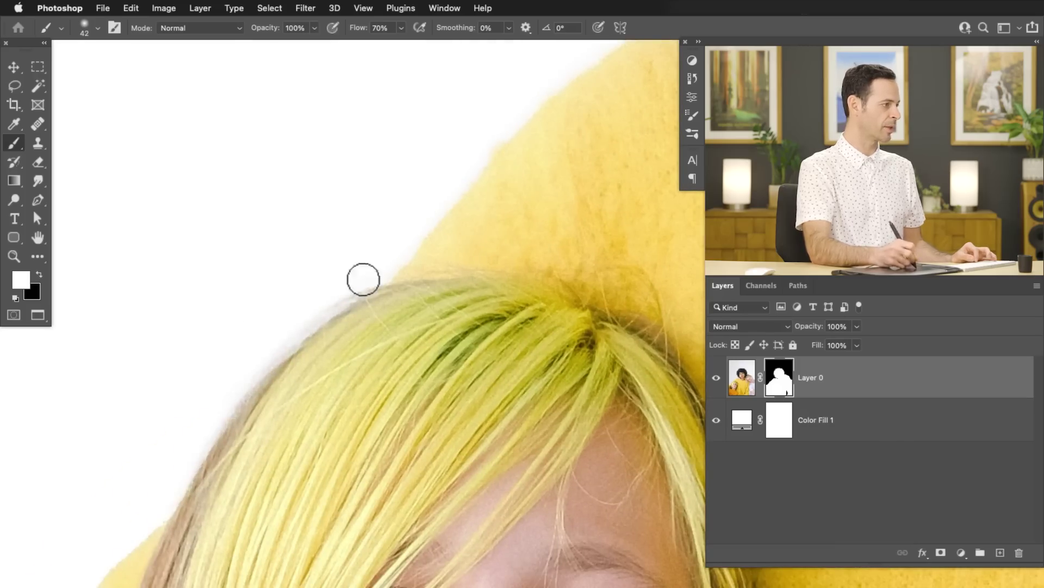
pyautogui.moveTo(186, 512); pyautogui.dragTo(318, 383)
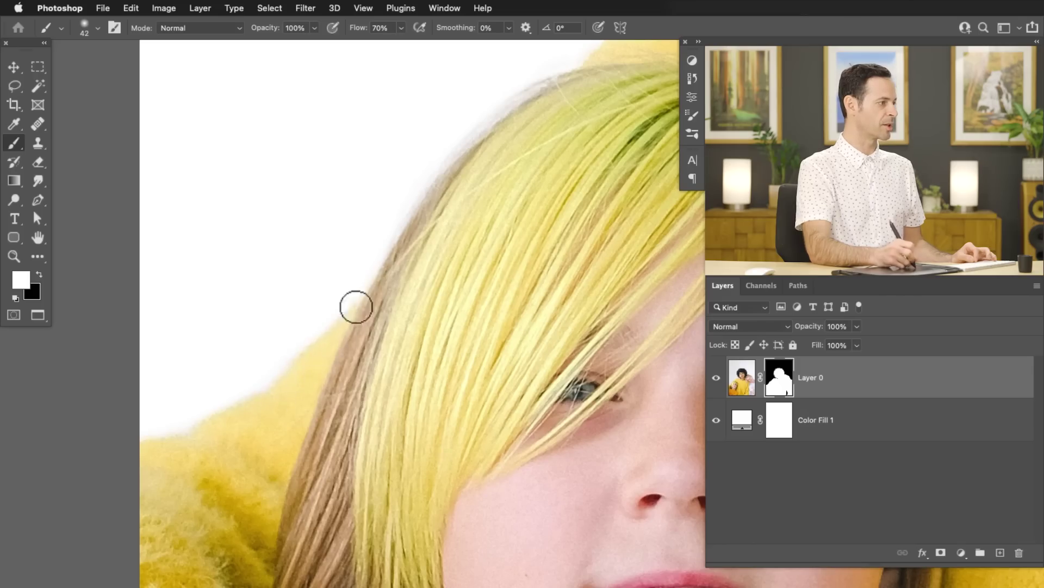
# Review the blond model's shoulder, ear and cheek, then the sweater, T-shirt and lower-right sleeve.
pyautogui.moveTo(521, 357); pyautogui.dragTo(488, 357)
pyautogui.moveTo(614, 363); pyautogui.dragTo(321, 371)
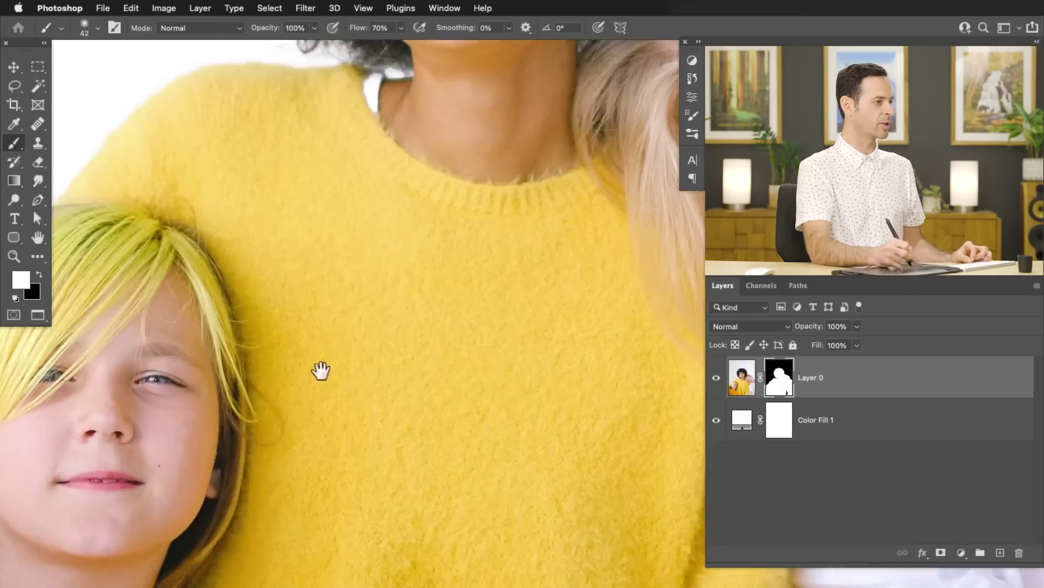
pyautogui.moveTo(626, 337); pyautogui.dragTo(218, 411)
pyautogui.moveTo(386, 346); pyautogui.dragTo(422, 462)
pyautogui.moveTo(394, 278); pyautogui.dragTo(431, 279)
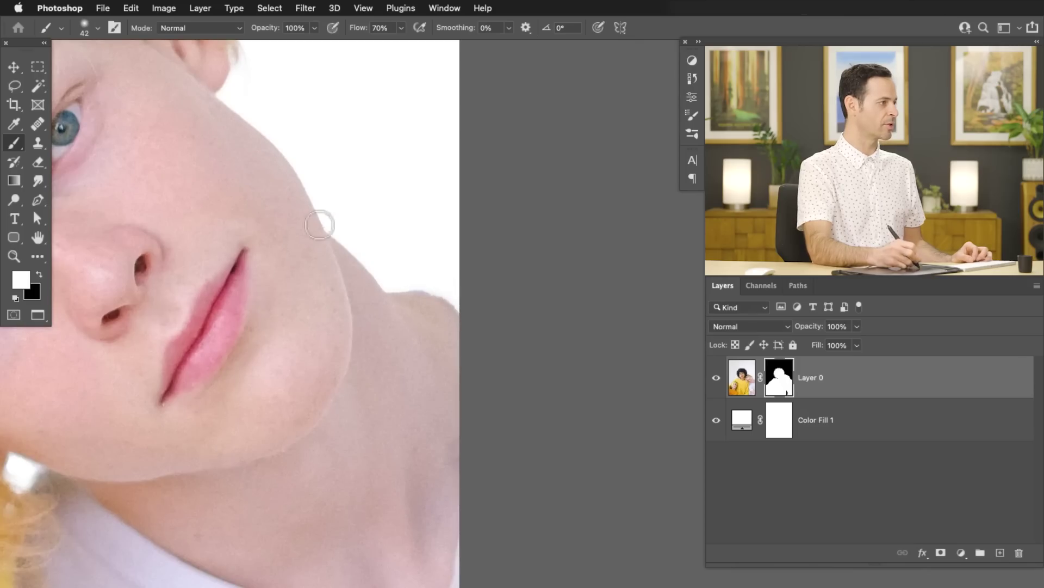
pyautogui.moveTo(219, 96); pyautogui.dragTo(358, 287)
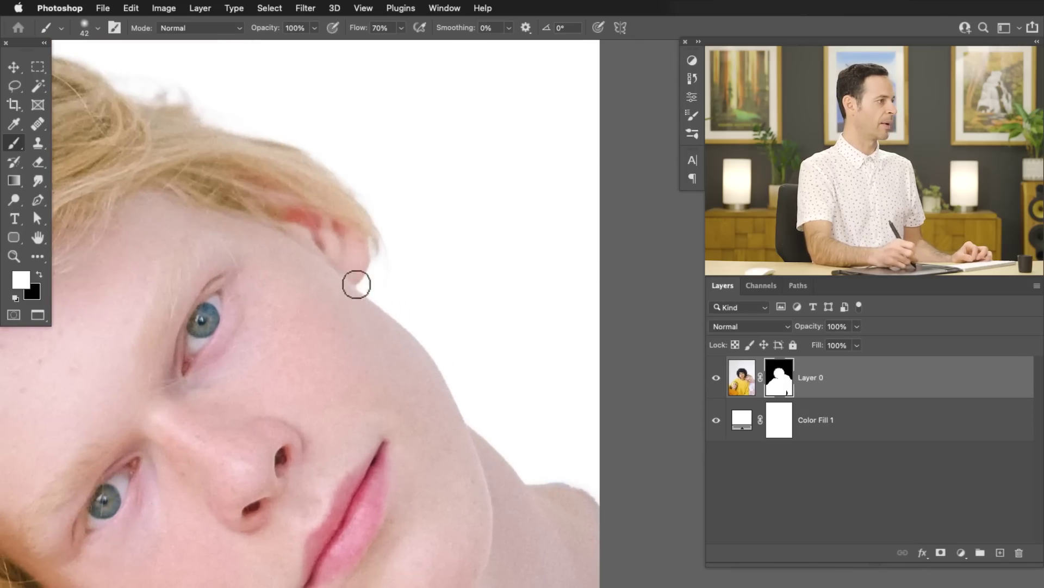
pyautogui.moveTo(333, 320); pyautogui.dragTo(292, 333)
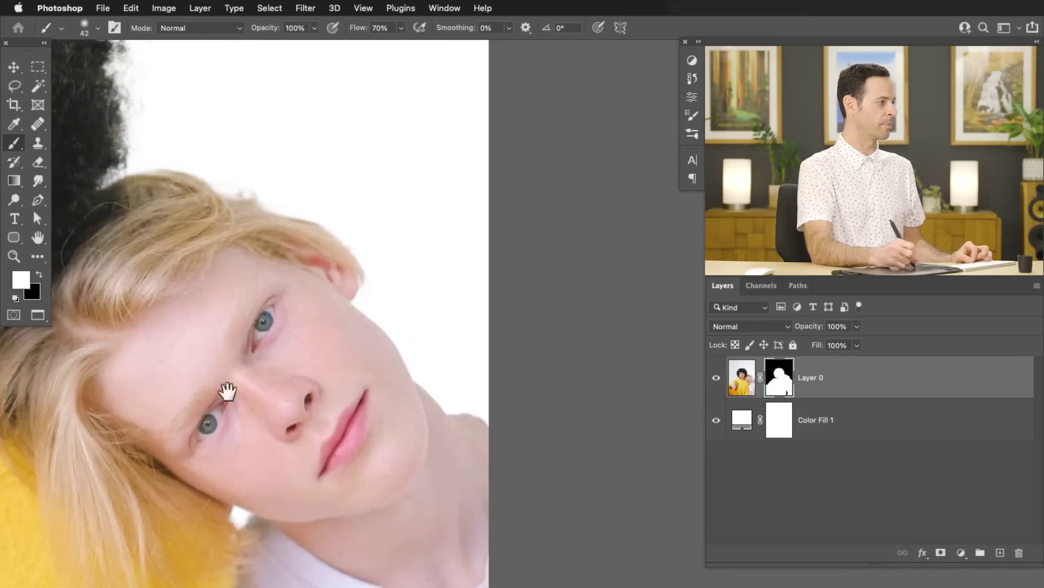
pyautogui.moveTo(226, 391); pyautogui.dragTo(506, 278)
pyautogui.moveTo(305, 354); pyautogui.dragTo(251, 73)
pyautogui.moveTo(408, 379); pyautogui.dragTo(391, 407)
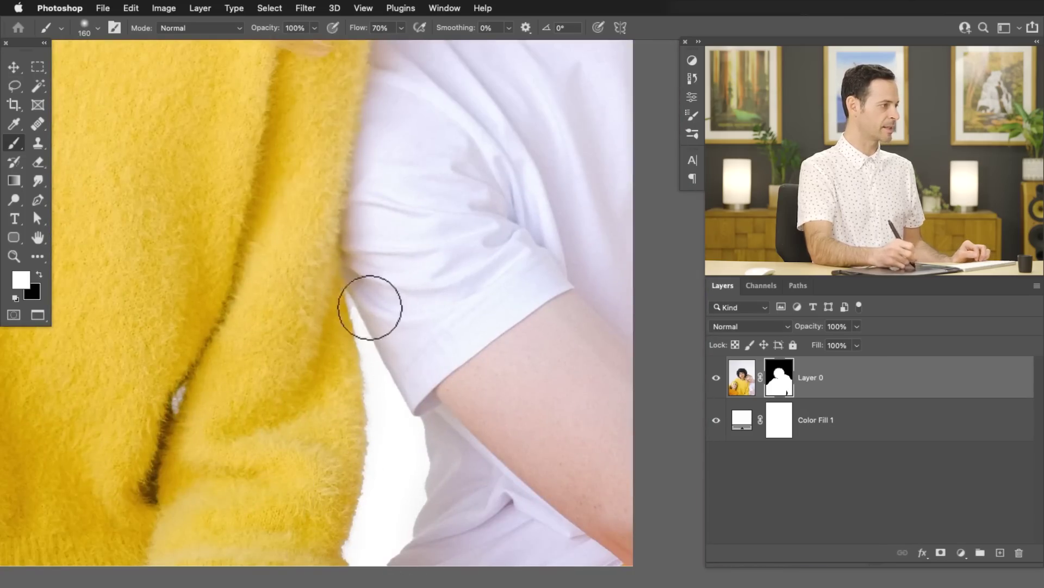
pyautogui.moveTo(237, 271); pyautogui.dragTo(549, 495)
pyautogui.moveTo(272, 76); pyautogui.dragTo(398, 382)
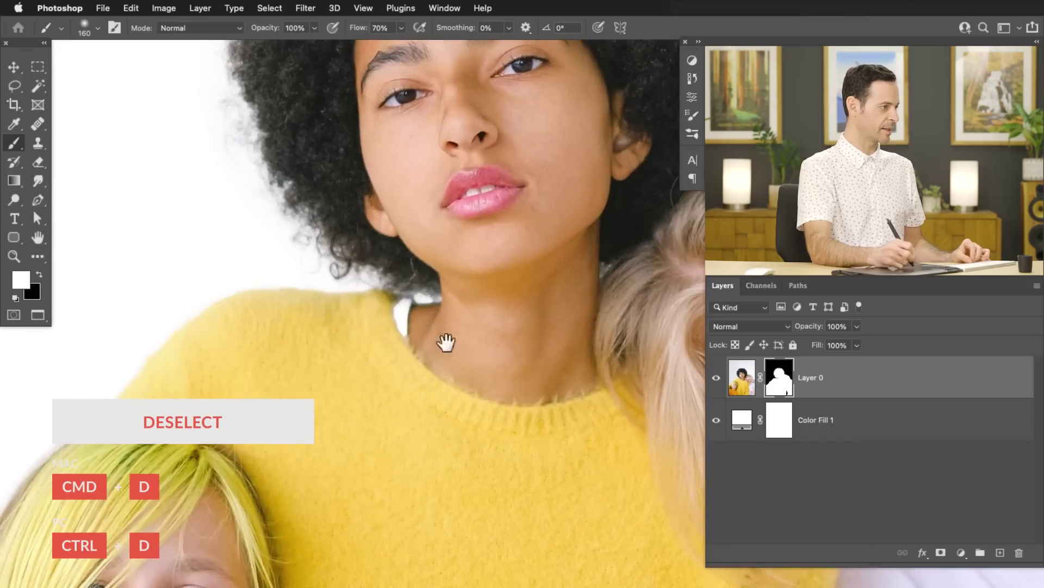
# Clear the active selection beside the neck and move to the blond model's face.
pyautogui.moveTo(416, 320)
pyautogui.mouseDown()
pyautogui.moveTo(439, 283)
pyautogui.moveTo(409, 314)
pyautogui.moveTo(391, 309)
pyautogui.mouseUp()
pyautogui.press('super+d')
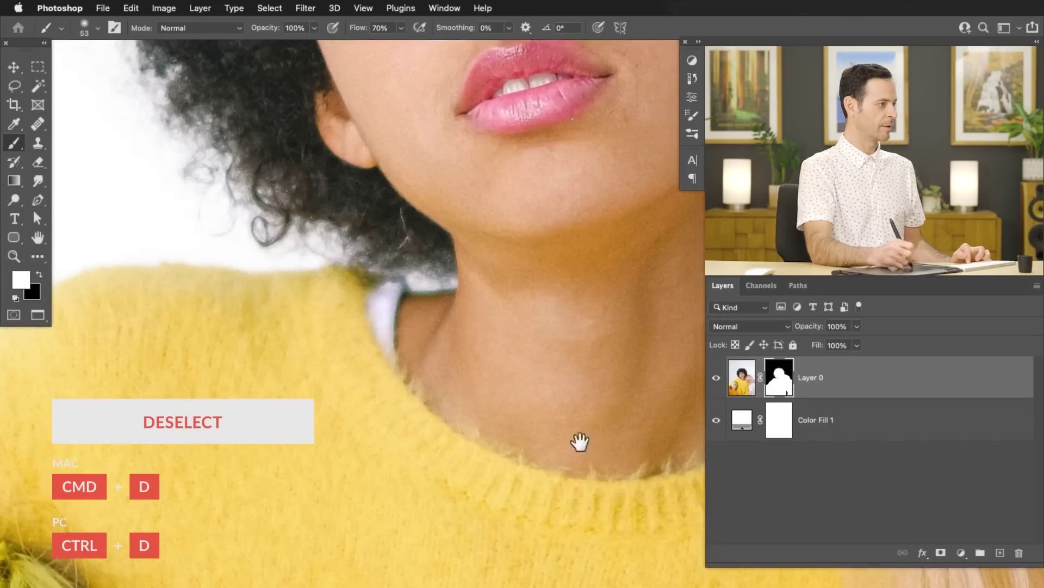
pyautogui.moveTo(580, 441)
pyautogui.mouseDown()
pyautogui.moveTo(210, 374)
pyautogui.moveTo(443, 373)
pyautogui.moveTo(468, 508)
pyautogui.moveTo(431, 470)
pyautogui.mouseUp()
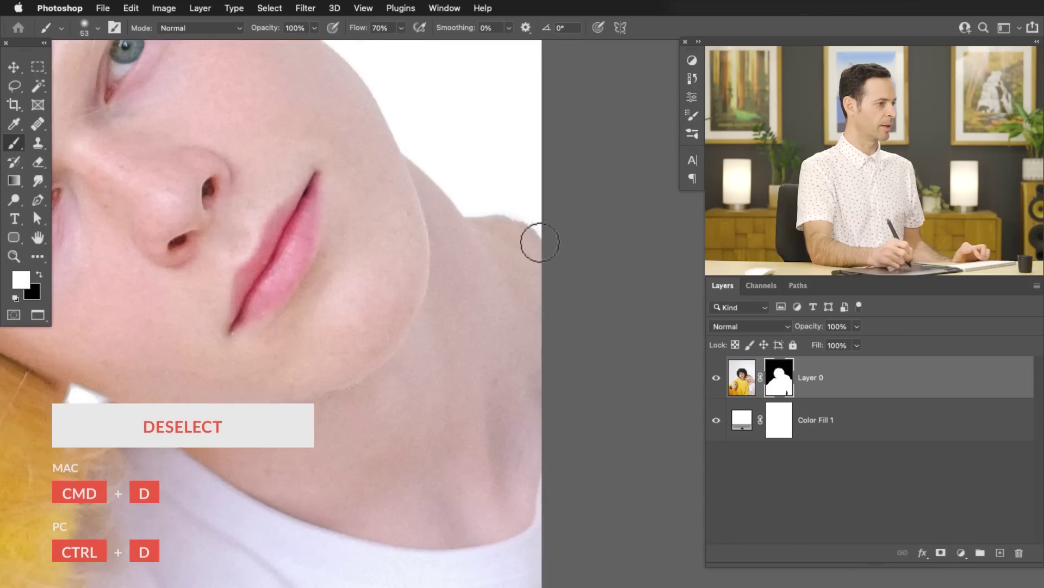
# Shrink the brush from 53 to 33 px and center all three people in view.
pyautogui.moveTo(505, 240); pyautogui.dragTo(560, 229)
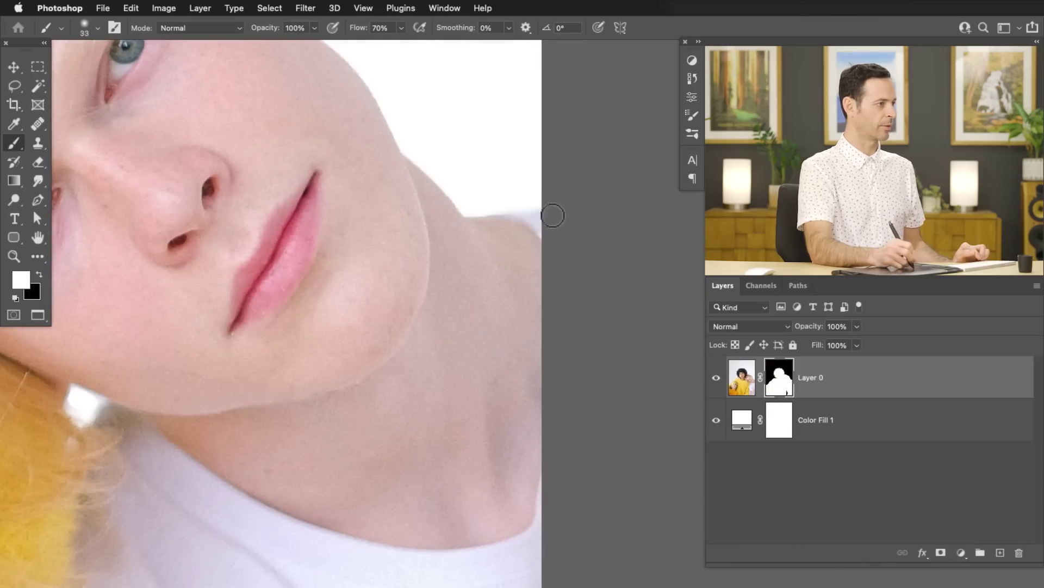
pyautogui.moveTo(539, 304); pyautogui.dragTo(467, 309)
pyautogui.moveTo(341, 331)
pyautogui.mouseDown()
pyautogui.moveTo(488, 311)
pyautogui.moveTo(487, 341)
pyautogui.mouseUp()
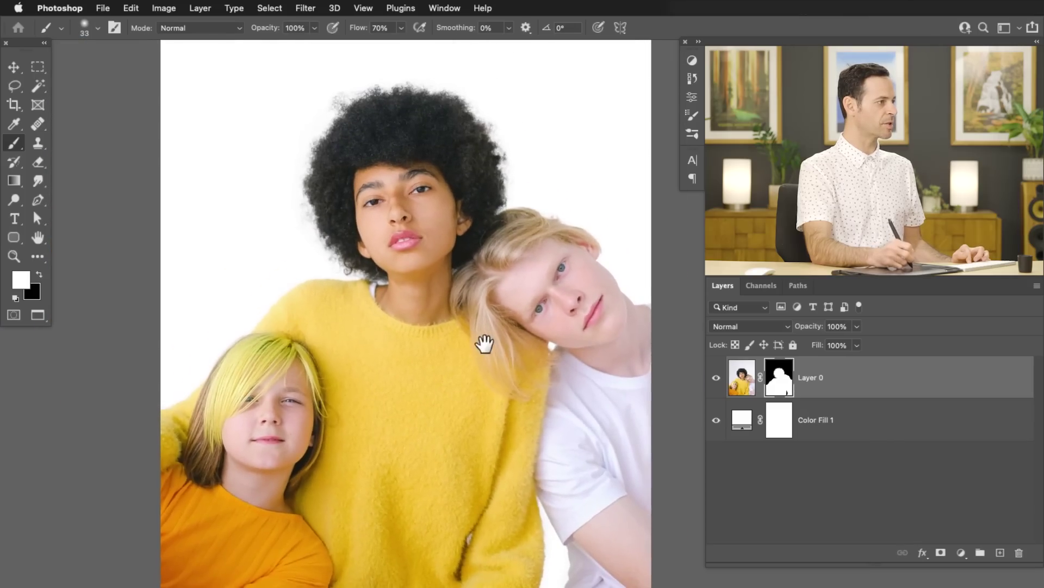
# Hide the white Color Fill 1 and inspect the afro hair edge against transparency.
pyautogui.click(716, 420)
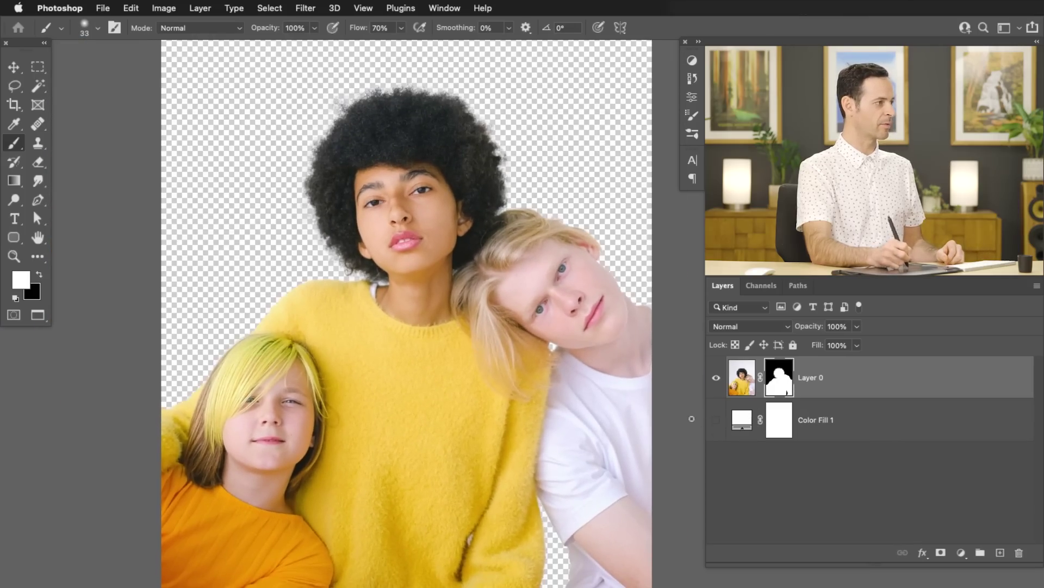
pyautogui.moveTo(476, 145); pyautogui.dragTo(555, 86)
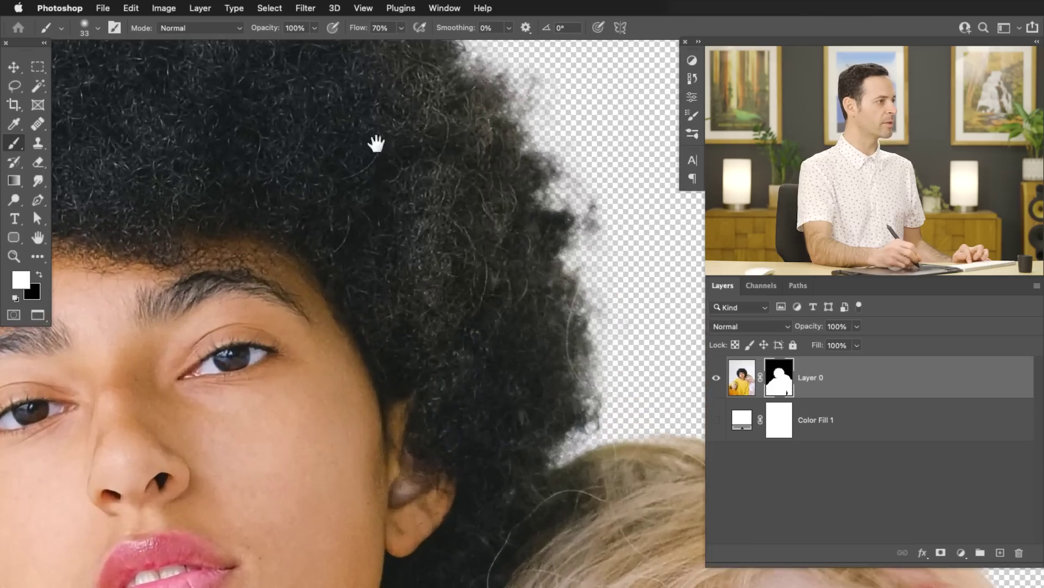
pyautogui.moveTo(376, 144); pyautogui.dragTo(655, 385)
pyautogui.moveTo(399, 380); pyautogui.dragTo(479, 274)
pyautogui.moveTo(536, 309); pyautogui.dragTo(411, 327)
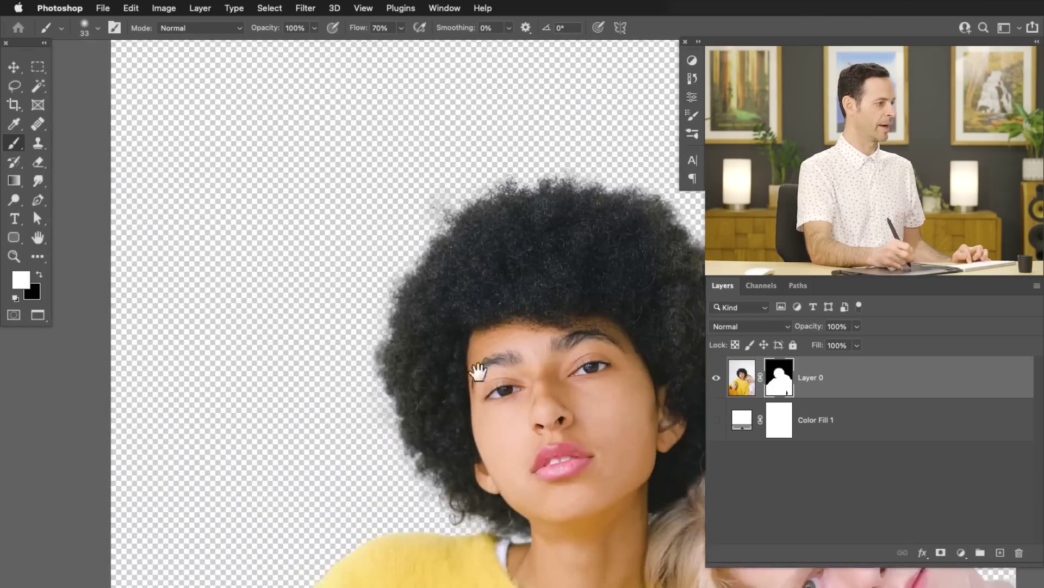
pyautogui.moveTo(629, 487); pyautogui.dragTo(535, 281)
# Restore the white fill, duplicate Layer 0, and delete the copy's mask.
pyautogui.click(717, 419)
pyautogui.moveTo(832, 387); pyautogui.dragTo(999, 553)
pyautogui.moveTo(781, 384); pyautogui.dragTo(1021, 552)
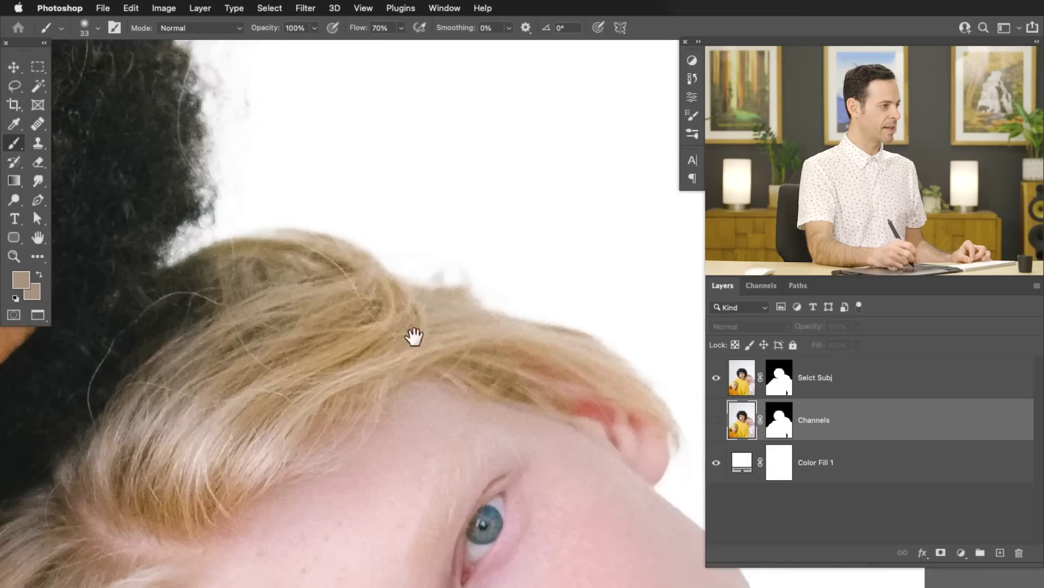
# Compare the curly hair edges of the Selct Subj and Channels cut-outs.
pyautogui.moveTo(175, 180); pyautogui.dragTo(514, 384)
pyautogui.moveTo(106, 98); pyautogui.dragTo(533, 447)
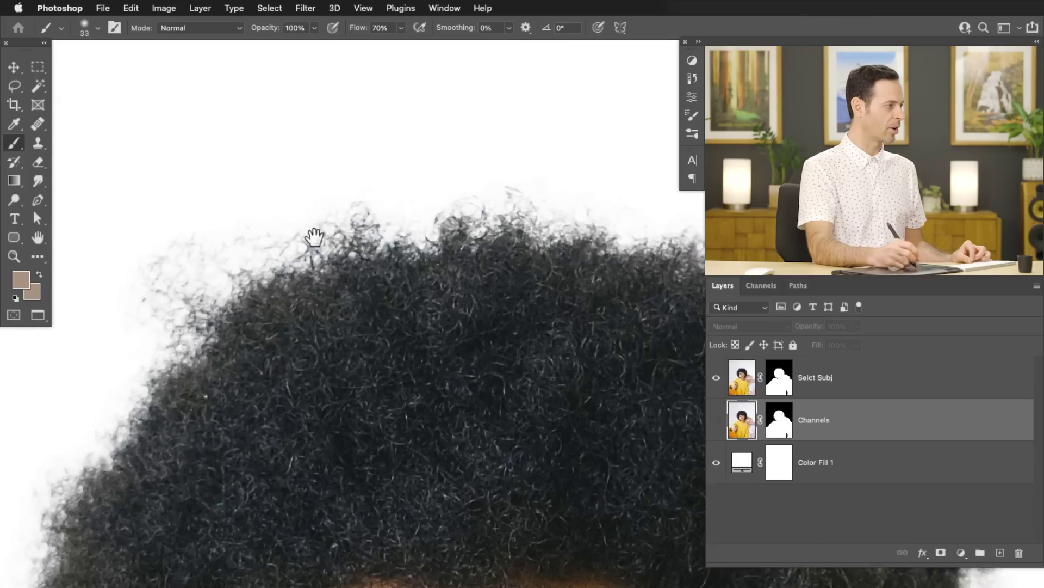
pyautogui.moveTo(269, 339); pyautogui.dragTo(457, 194)
pyautogui.moveTo(376, 488)
pyautogui.mouseDown()
pyautogui.moveTo(458, 366)
pyautogui.moveTo(480, 188)
pyautogui.mouseUp()
pyautogui.moveTo(555, 198)
pyautogui.mouseDown()
pyautogui.moveTo(394, 329)
pyautogui.moveTo(313, 458)
pyautogui.mouseUp()
pyautogui.moveTo(429, 289); pyautogui.dragTo(384, 340)
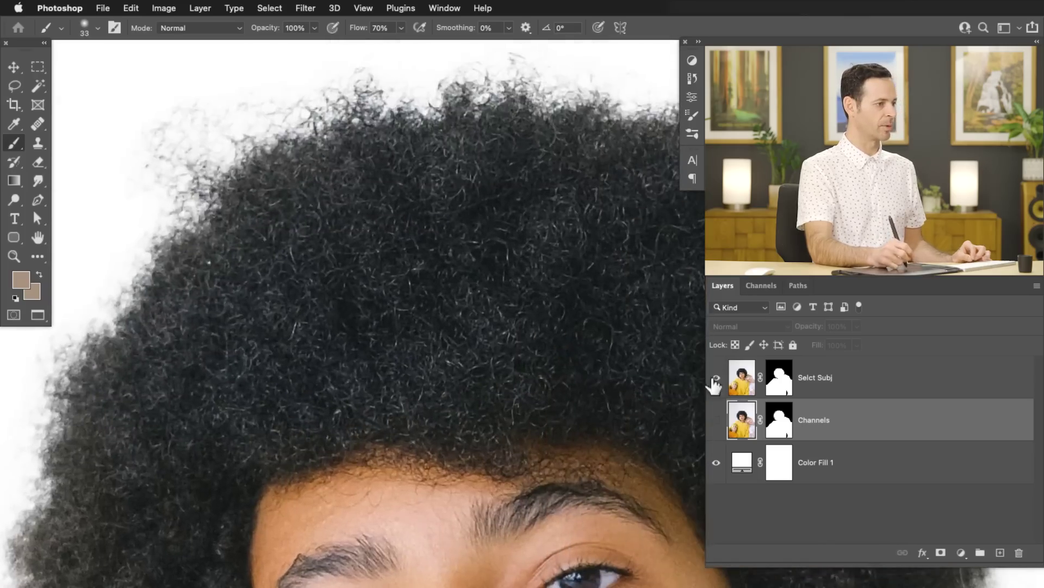
pyautogui.click(717, 419)
pyautogui.click(716, 377)
pyautogui.moveTo(310, 325); pyautogui.dragTo(494, 329)
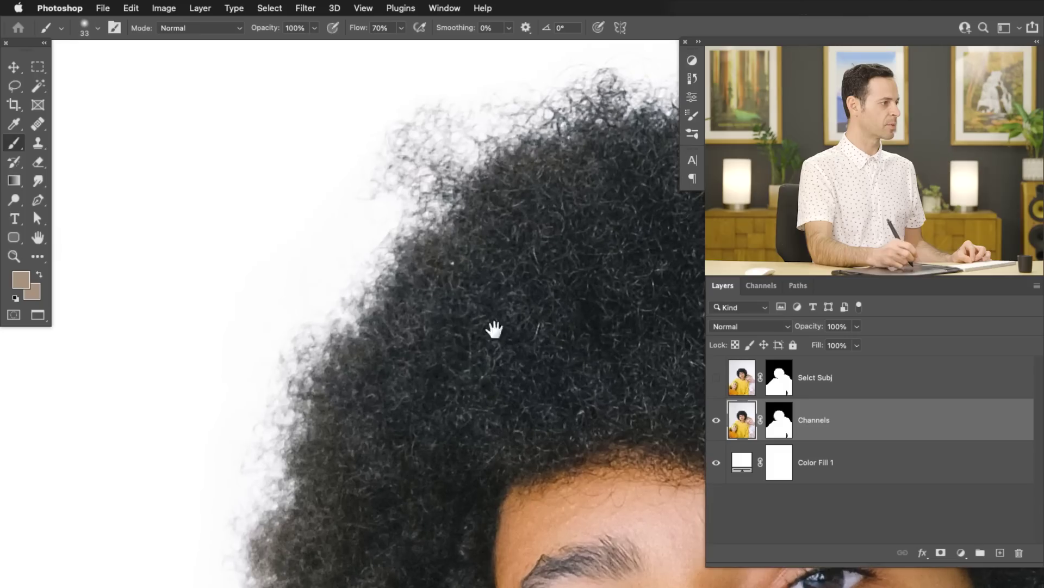
pyautogui.click(714, 378)
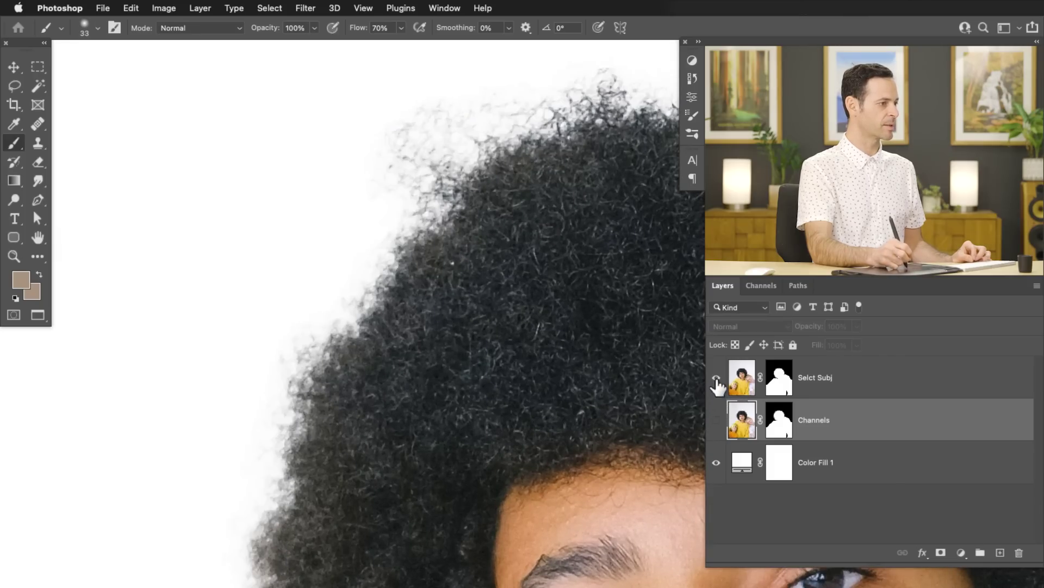
pyautogui.click(717, 420)
# Compare both versions at the yellow sweater shoulder, keeping Channels visible, then view all three people.
pyautogui.moveTo(448, 494); pyautogui.dragTo(484, 335)
pyautogui.moveTo(470, 538); pyautogui.dragTo(490, 343)
pyautogui.moveTo(550, 517); pyautogui.dragTo(483, 325)
pyautogui.moveTo(498, 378); pyautogui.dragTo(482, 376)
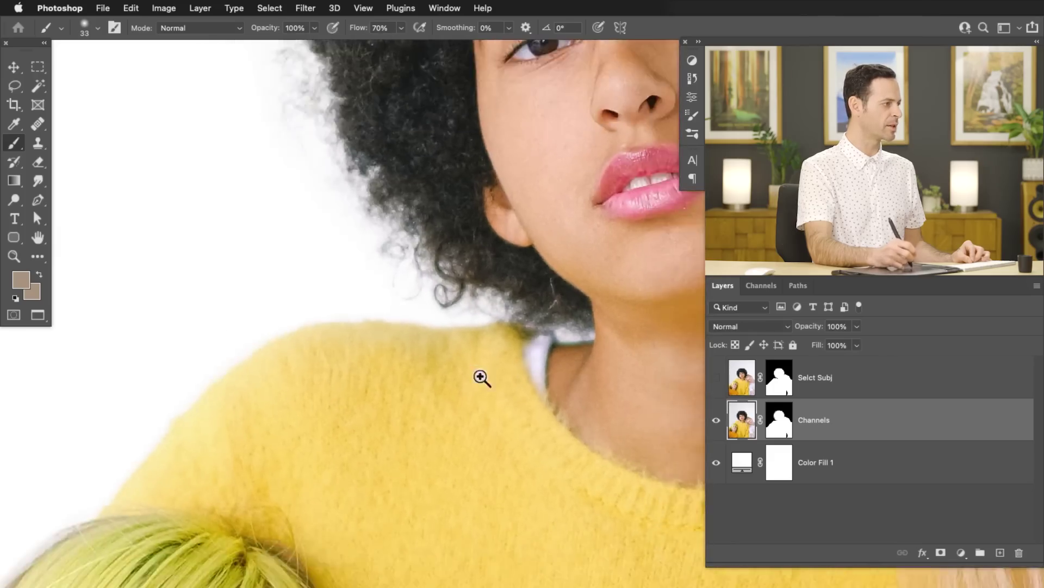
pyautogui.moveTo(247, 433); pyautogui.dragTo(358, 352)
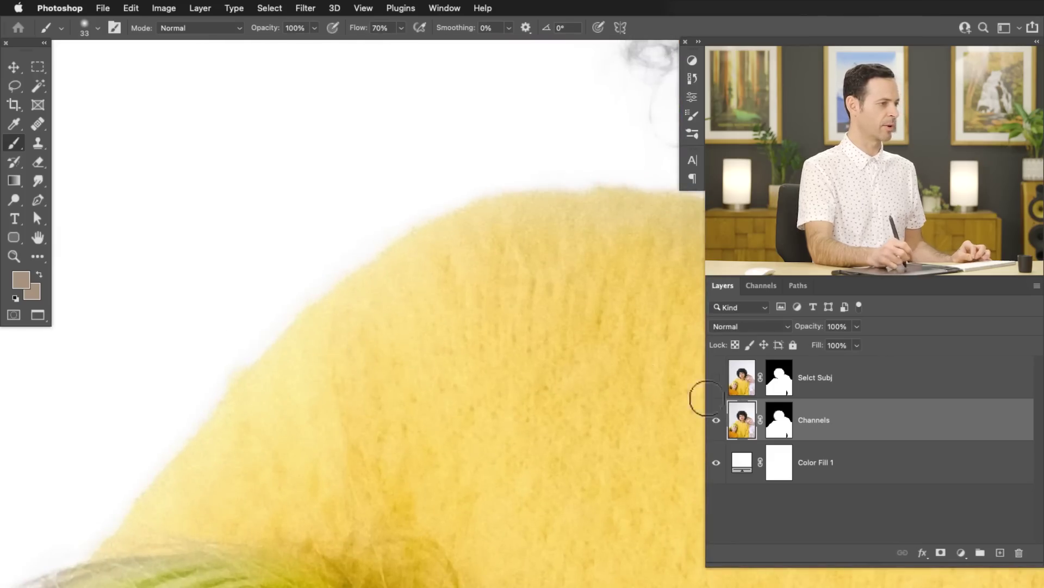
pyautogui.click(716, 421)
pyautogui.click(716, 378)
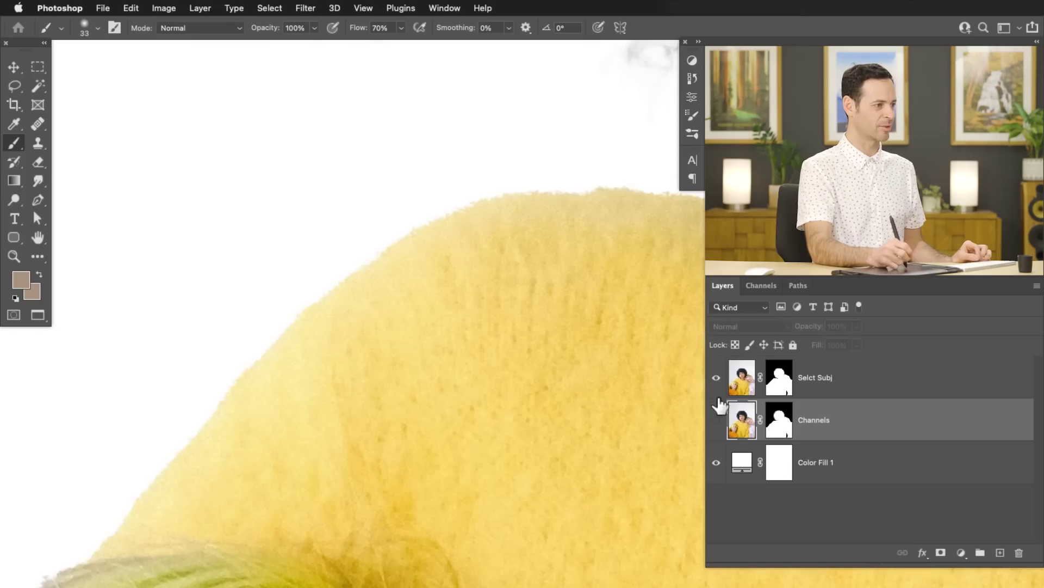
pyautogui.click(717, 419)
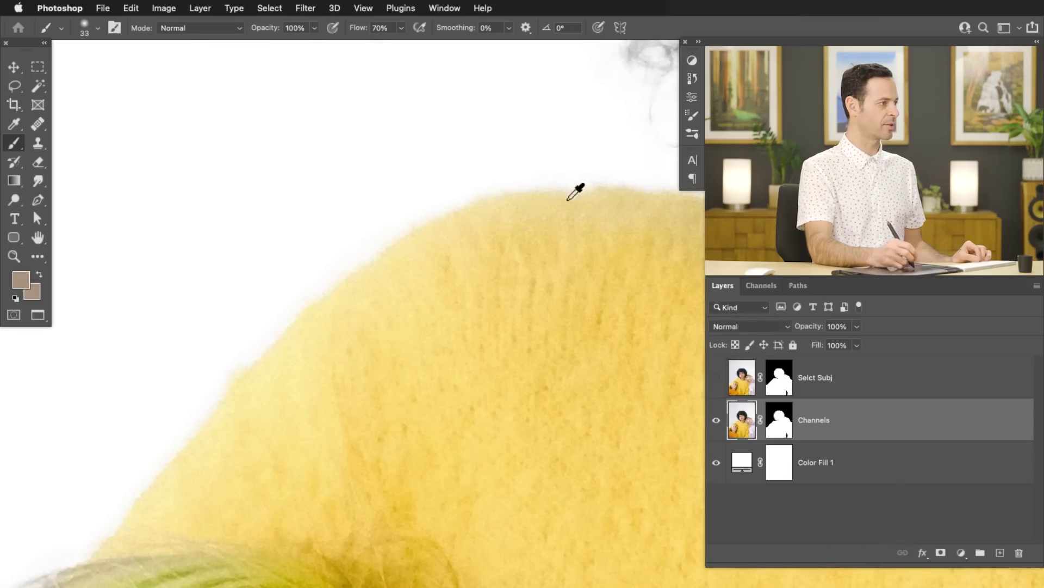
pyautogui.moveTo(344, 409); pyautogui.dragTo(296, 449)
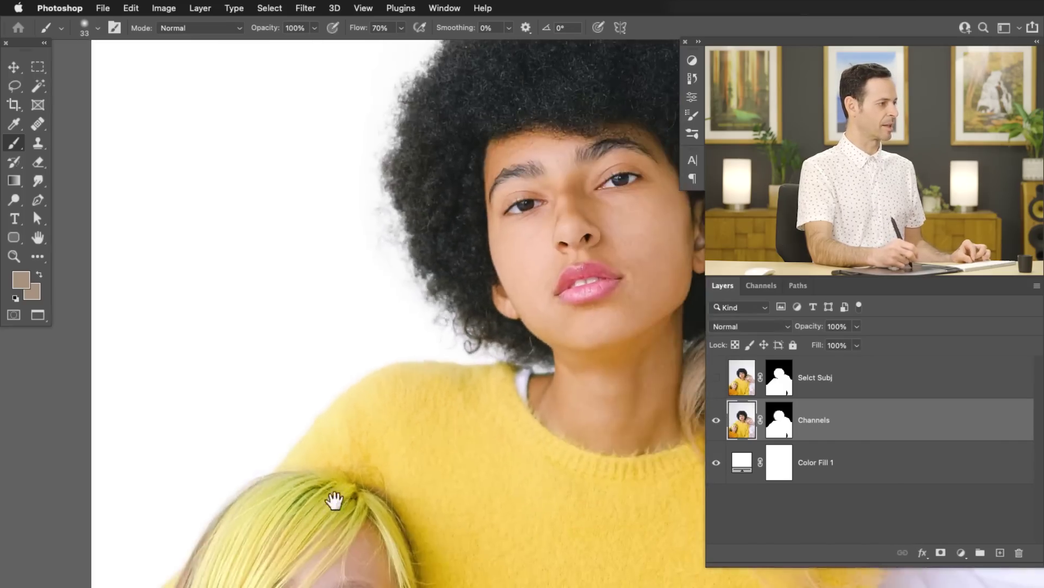
pyautogui.moveTo(334, 499); pyautogui.dragTo(231, 318)
pyautogui.moveTo(355, 339); pyautogui.dragTo(327, 376)
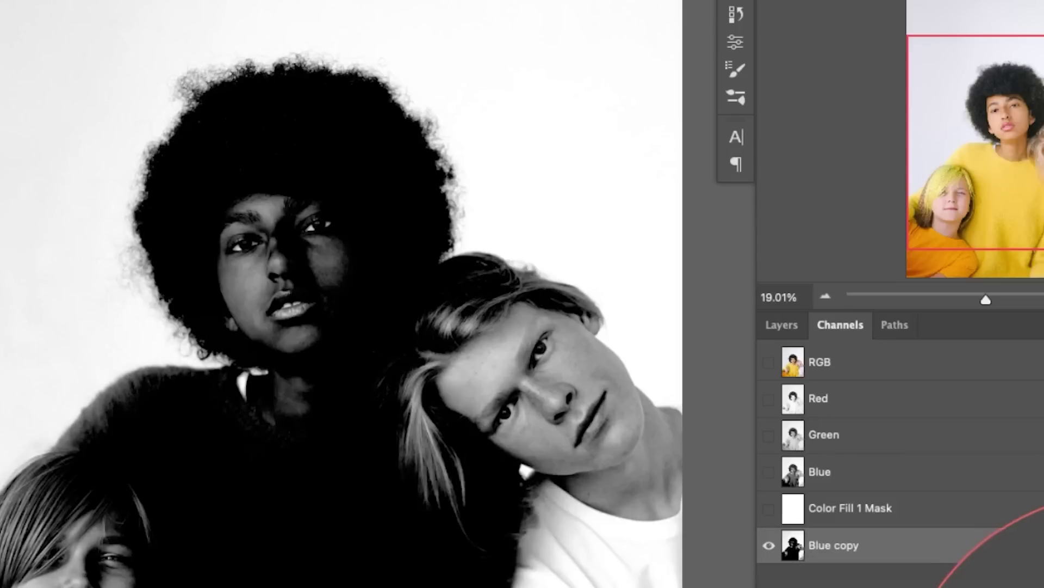
# Raise the Levels white input from 251 to 252 and paint the hair's right edge brighter in the mask.
pyautogui.keyDown('super'); pyautogui.click(792, 544); pyautogui.keyUp('super')
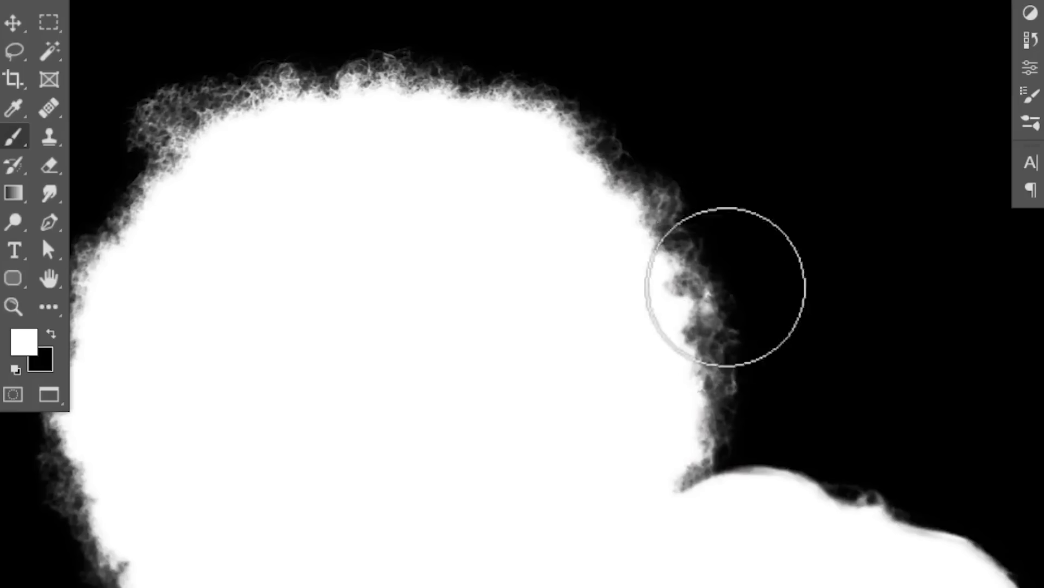
pyautogui.moveTo(726, 287)
pyautogui.mouseDown()
pyautogui.moveTo(703, 226)
pyautogui.moveTo(628, 113)
pyautogui.moveTo(456, 42)
pyautogui.mouseUp()
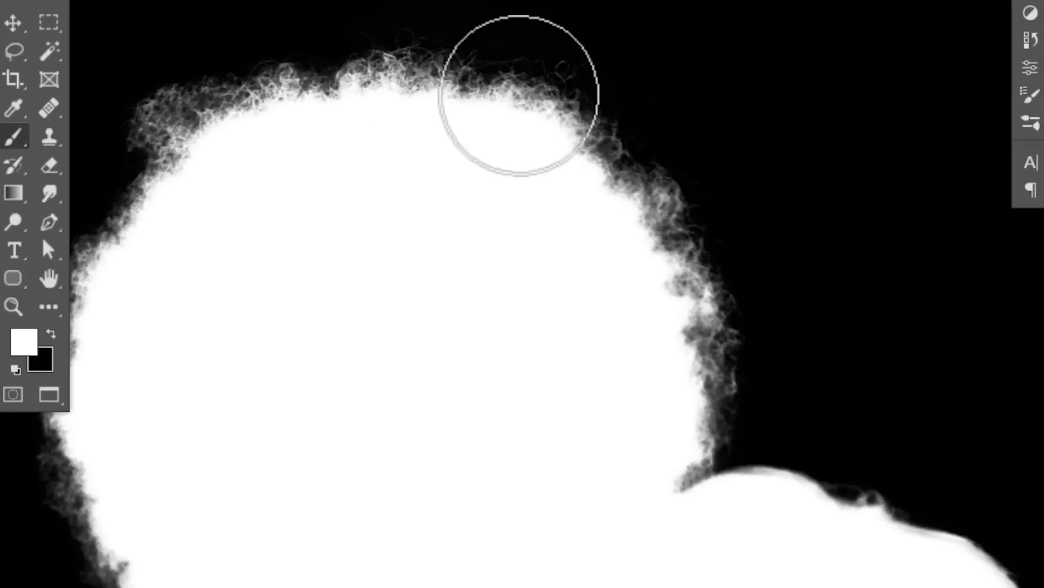